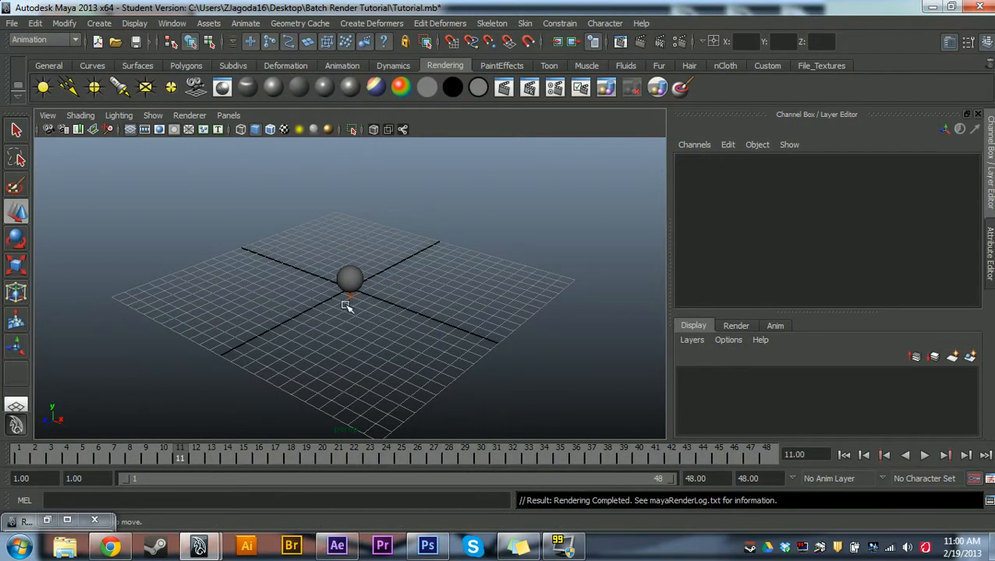
# Select the sphere and play its animation in the perspective view to preview the motion.
pyautogui.click(345, 277)
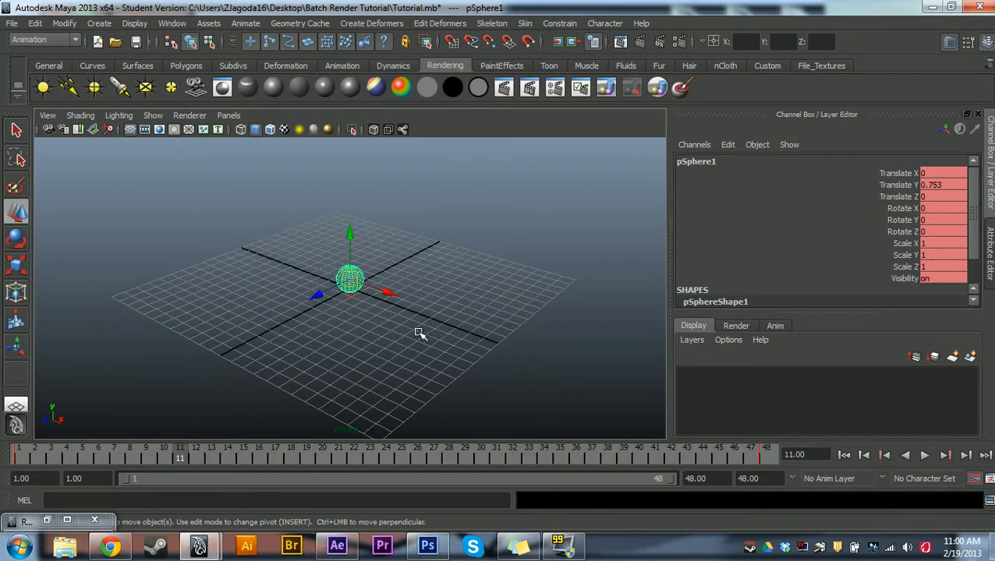
pyautogui.keyDown('alt'); pyautogui.moveTo(418, 333); pyautogui.dragTo(393, 344); pyautogui.keyUp('alt')
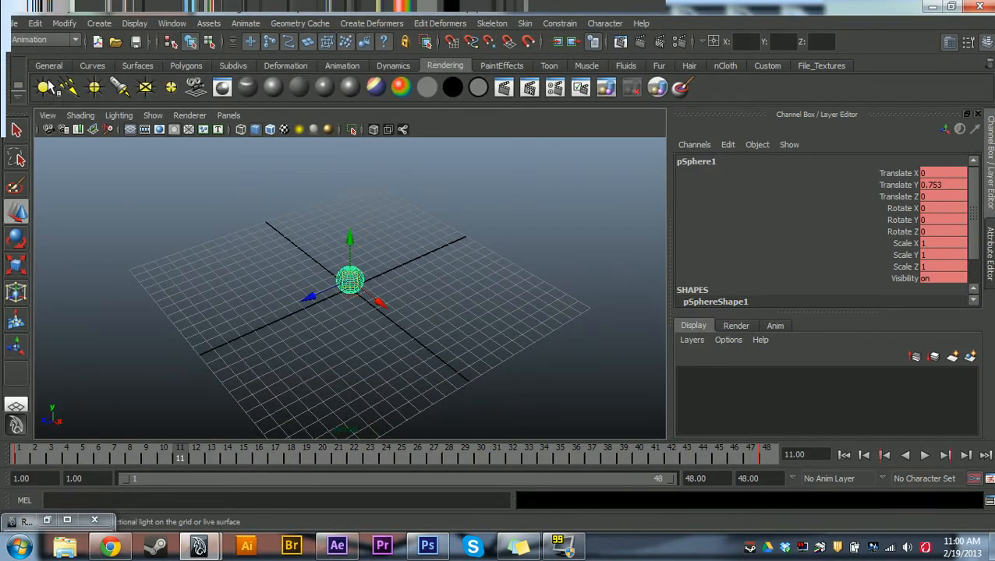
pyautogui.hotkey('alt', 'v')
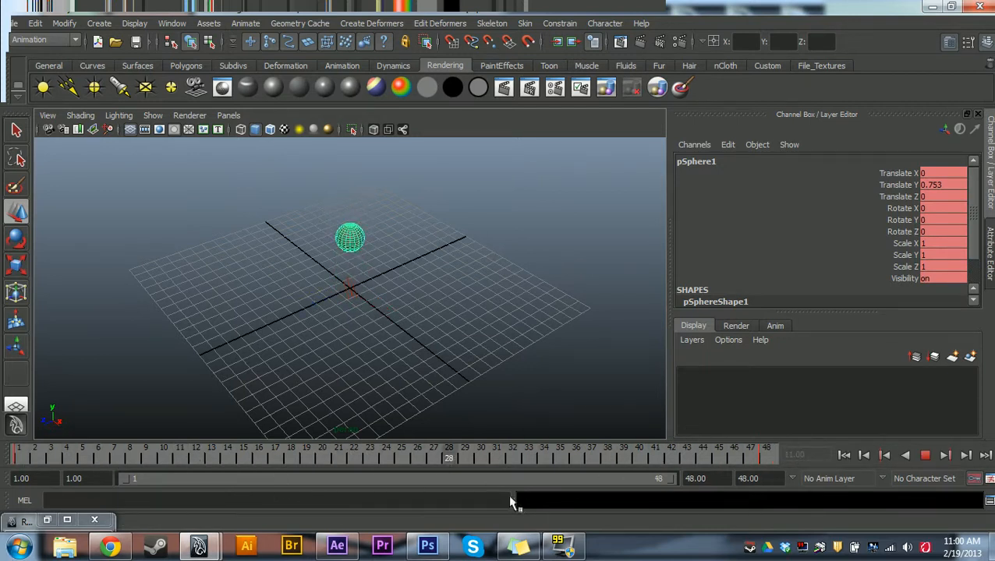
pyautogui.hotkey('alt', 'v')
pyautogui.press('w')
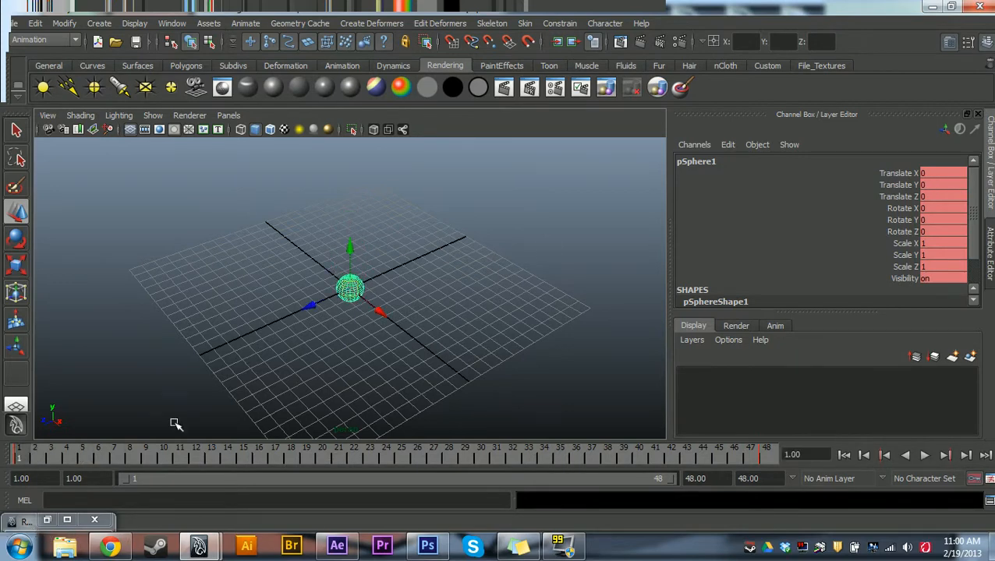
pyautogui.keyDown('alt'); pyautogui.moveTo(515, 309); pyautogui.dragTo(522, 279); pyautogui.keyUp('alt')
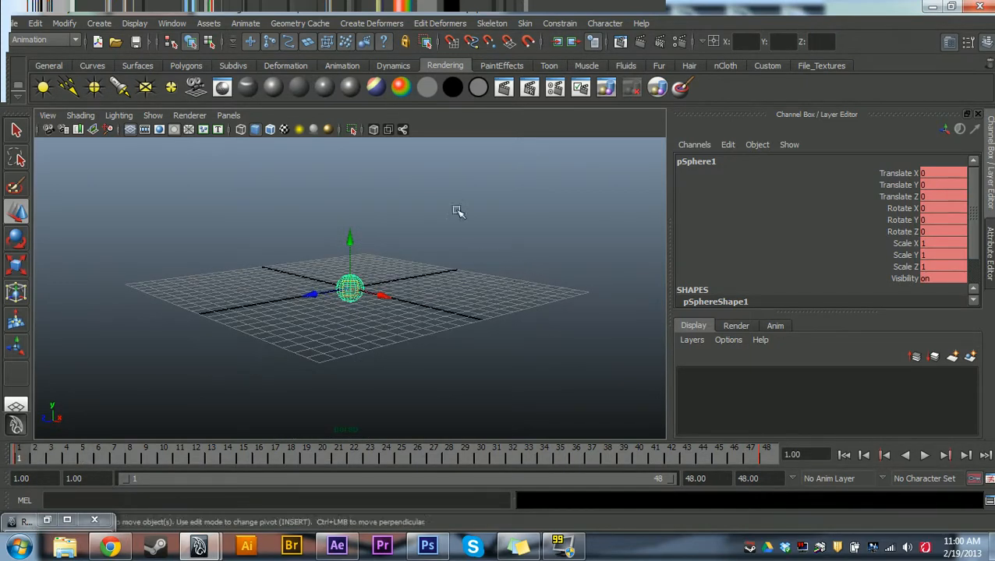
# Check in the Plug-in Manager whether Mayatomr.mll is loaded and set to auto load.
pyautogui.click(676, 41)
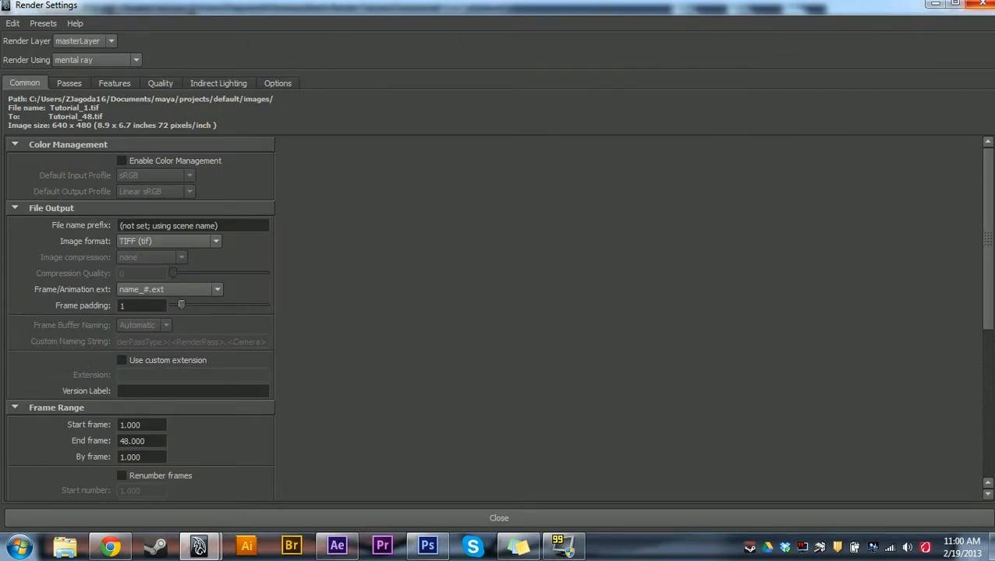
pyautogui.click(935, 4)
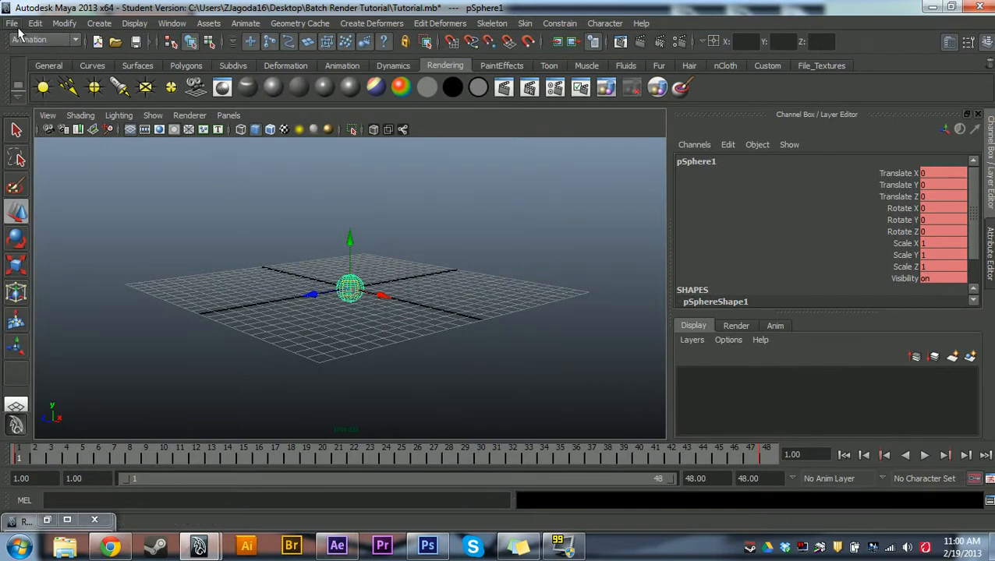
pyautogui.click(175, 25)
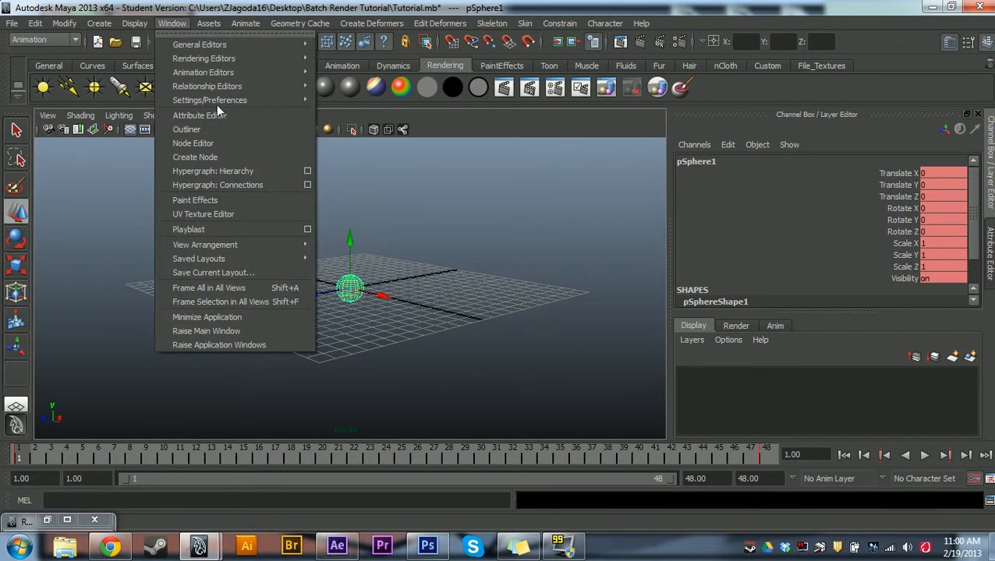
pyautogui.moveTo(218, 103)
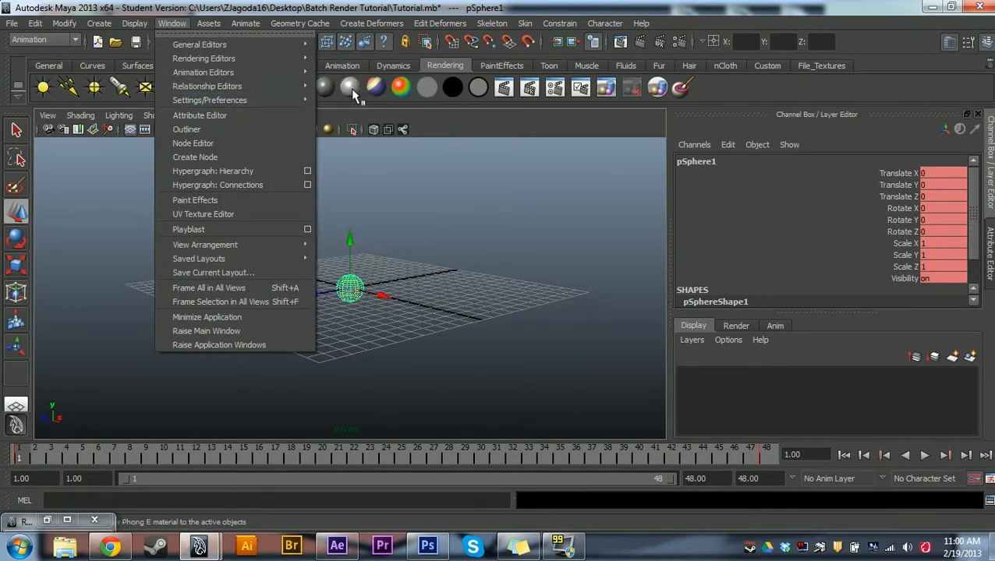
pyautogui.click(380, 226)
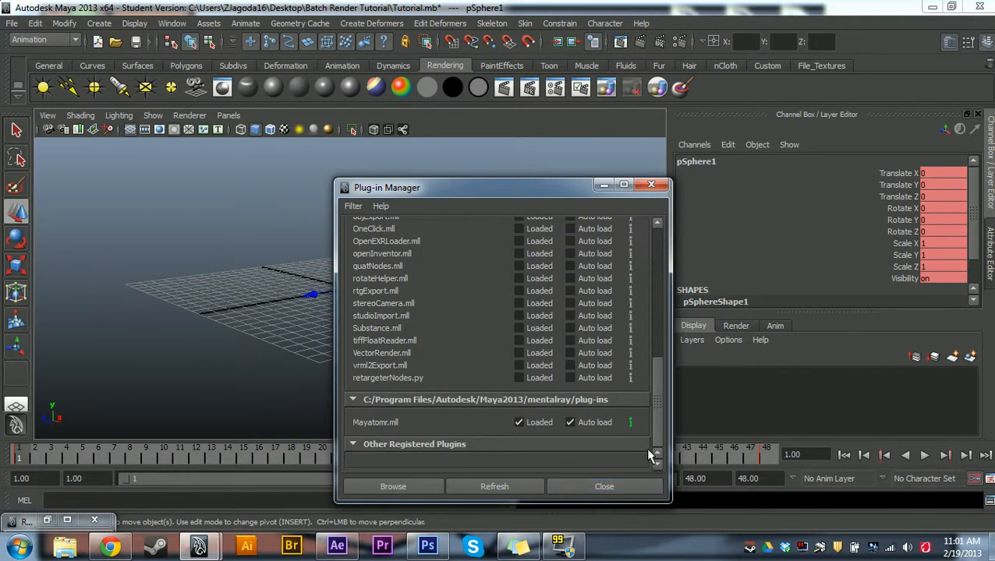
pyautogui.click(624, 489)
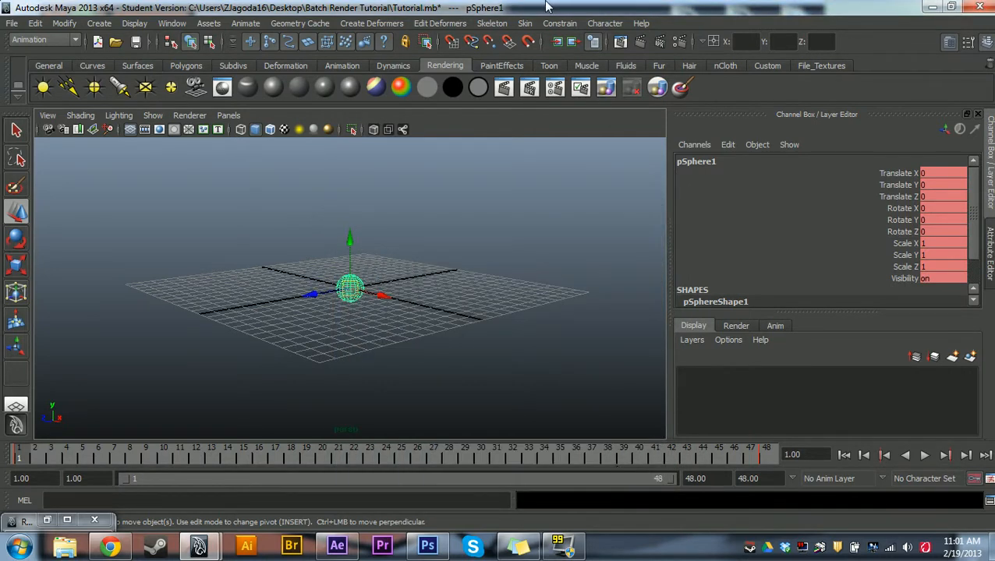
# Open the render settings, try Maya IFF (iff) as image format and settle on TIFF (tif).
pyautogui.click(678, 42)
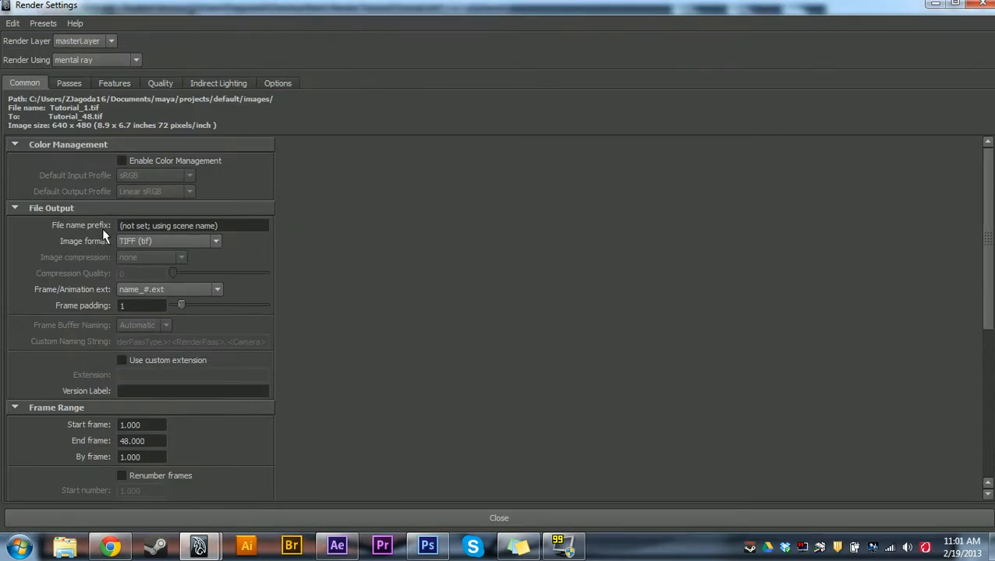
pyautogui.click(126, 242)
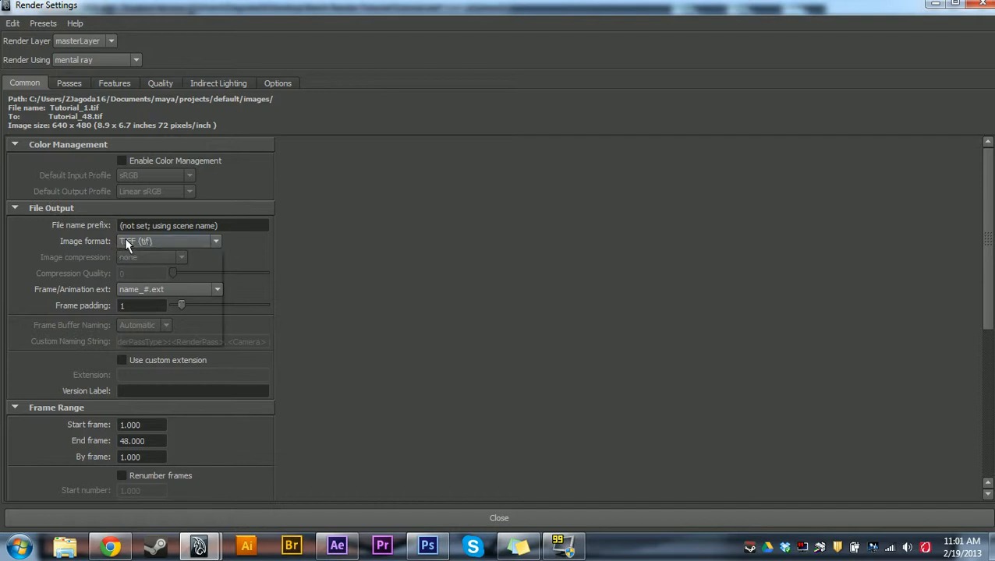
pyautogui.click(144, 254)
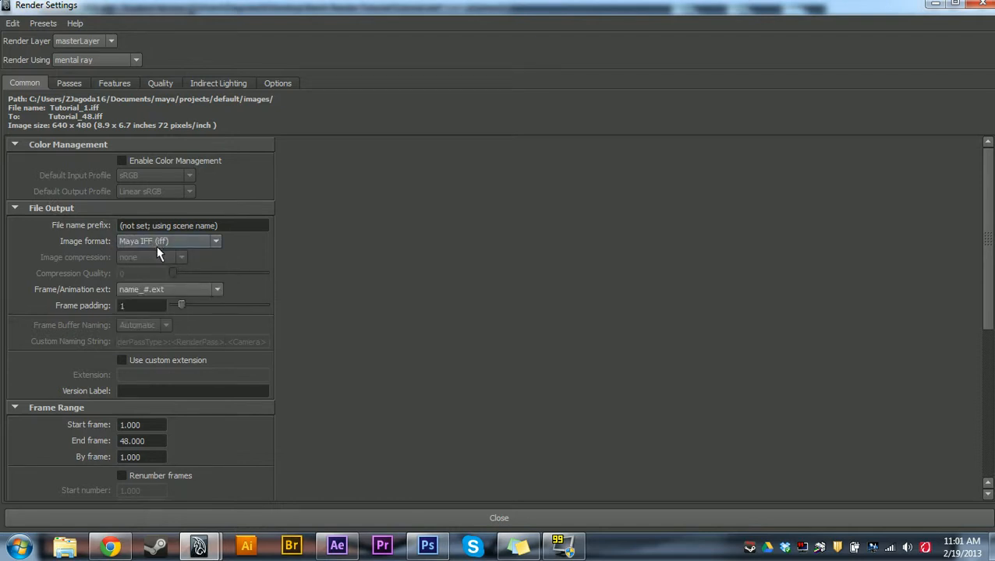
pyautogui.click(156, 245)
pyautogui.click(149, 278)
# Try the name (Single Frame) option for the frame/animation extension and return to name_#.ext.
pyautogui.click(129, 290)
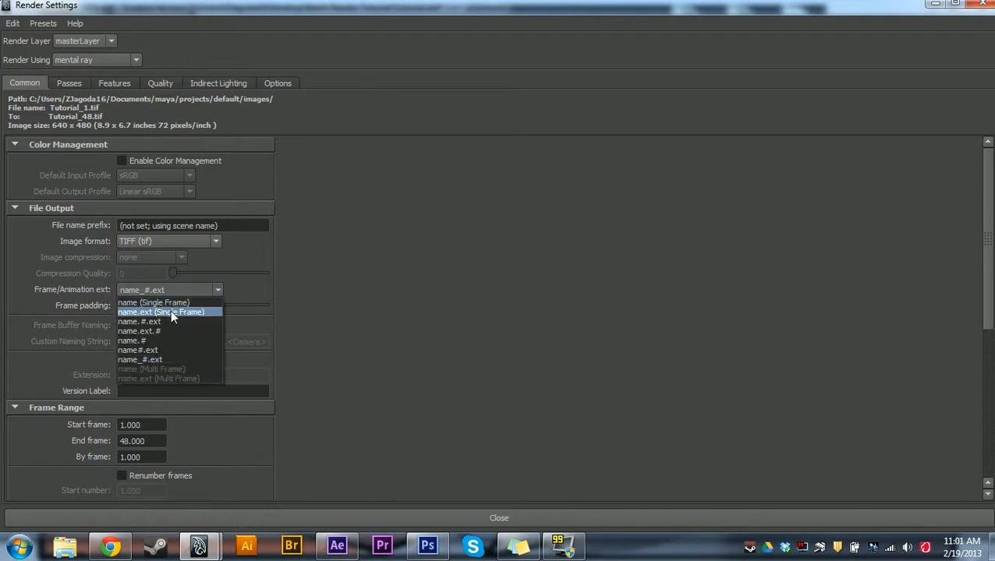
pyautogui.click(173, 303)
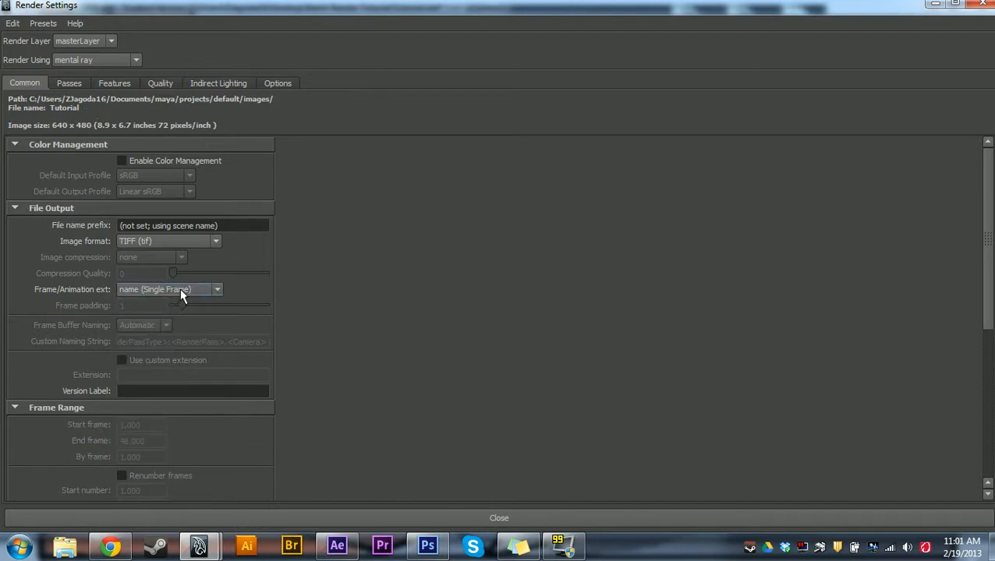
pyautogui.click(179, 289)
pyautogui.click(184, 361)
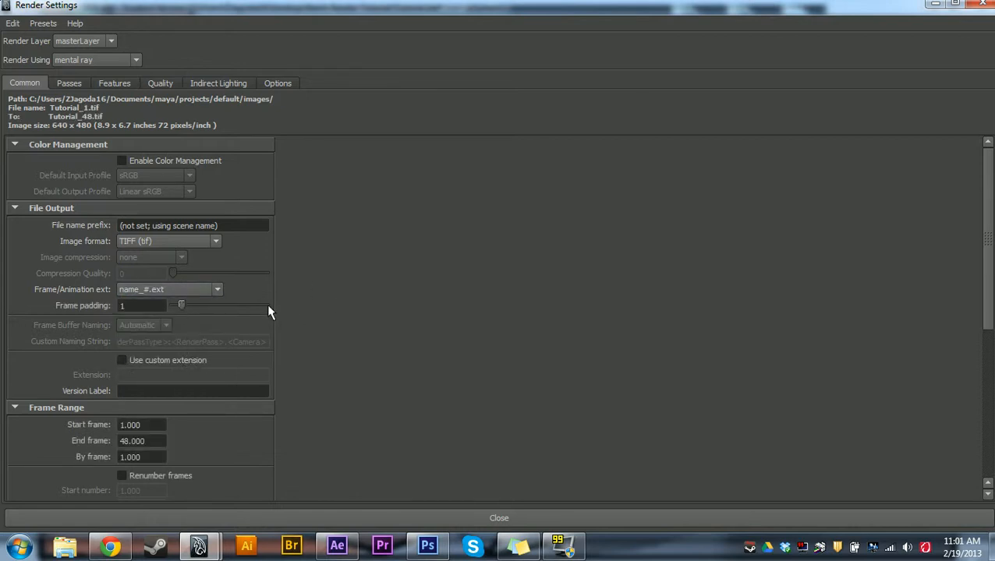
# Try an end frame of 10 in the frame range and set it back to 48.
pyautogui.scroll(-1, 268, 312)
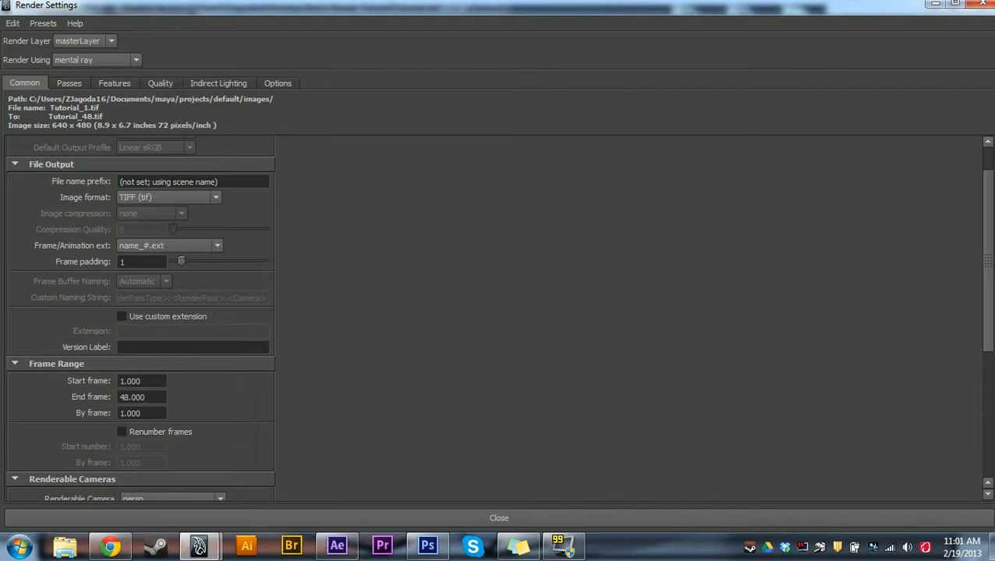
pyautogui.click(122, 381)
pyautogui.click(129, 397)
pyautogui.press('BackSpace')
pyautogui.press('BackSpace')
pyautogui.write('10')
pyautogui.press('BackSpace')
pyautogui.press('BackSpace')
pyautogui.write('48')
# Review the renderable camera choices, the image size presets and the remaining image size settings.
pyautogui.scroll(-3, 341, 382)
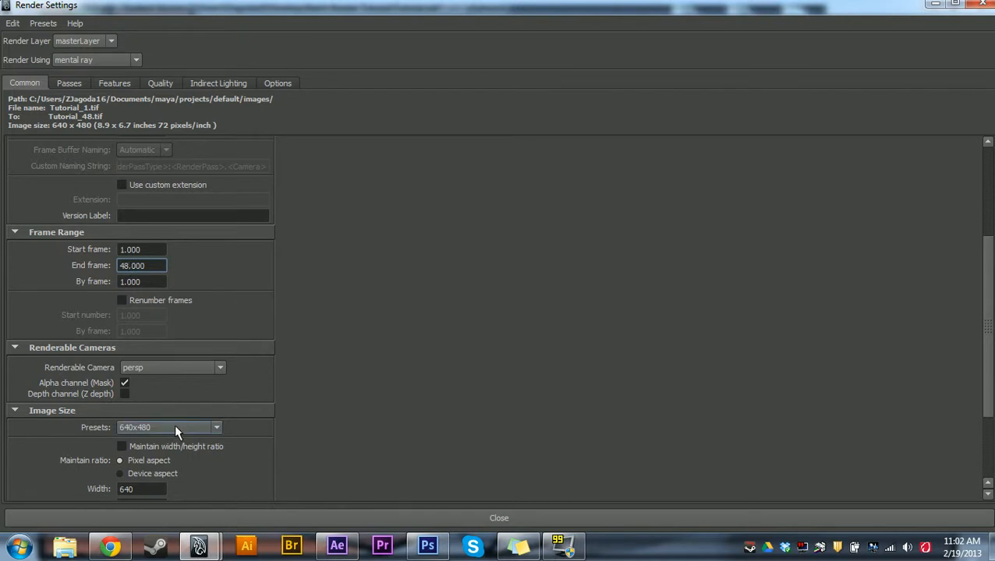
pyautogui.click(177, 365)
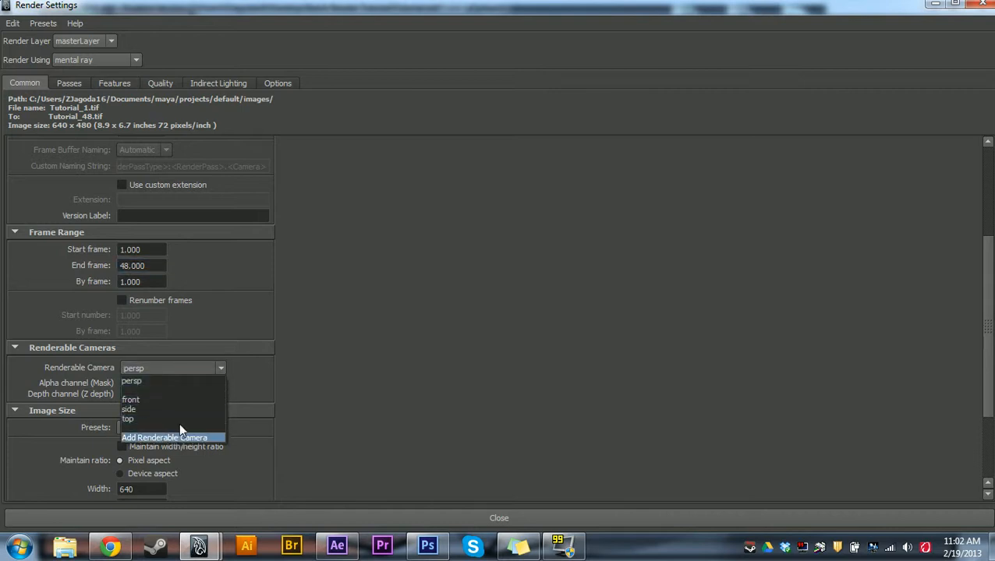
pyautogui.click(187, 366)
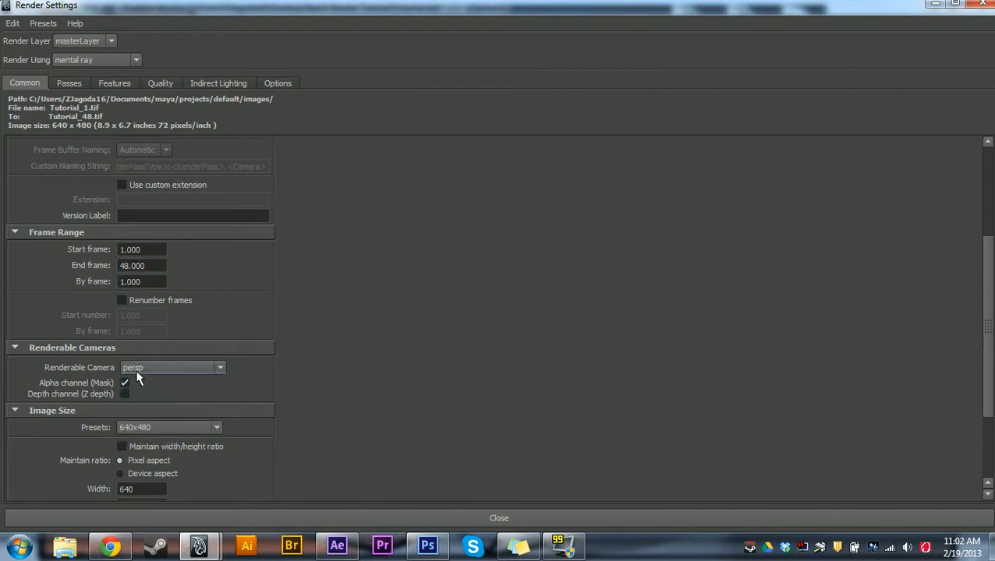
pyautogui.click(212, 428)
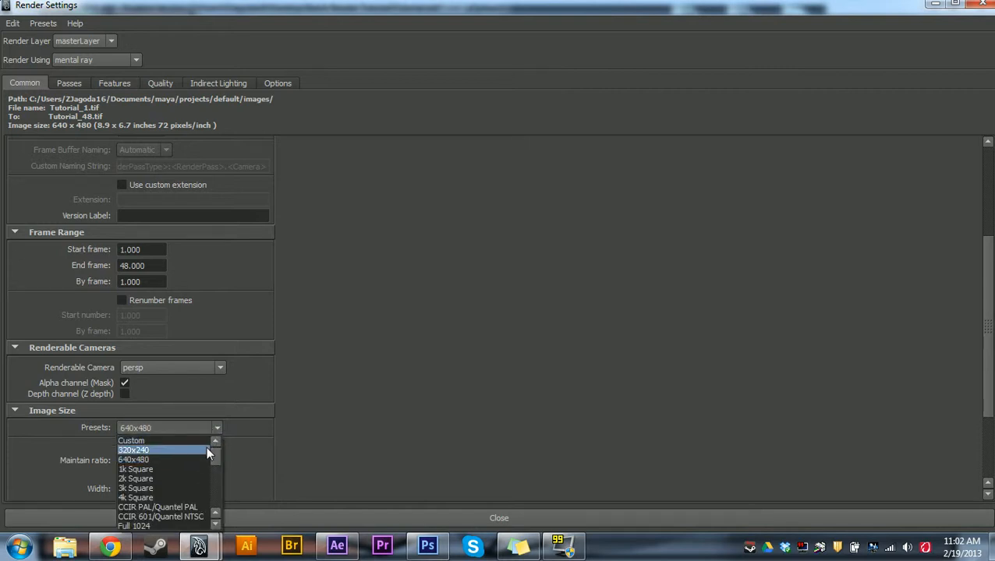
pyautogui.scroll(-1, 198, 463)
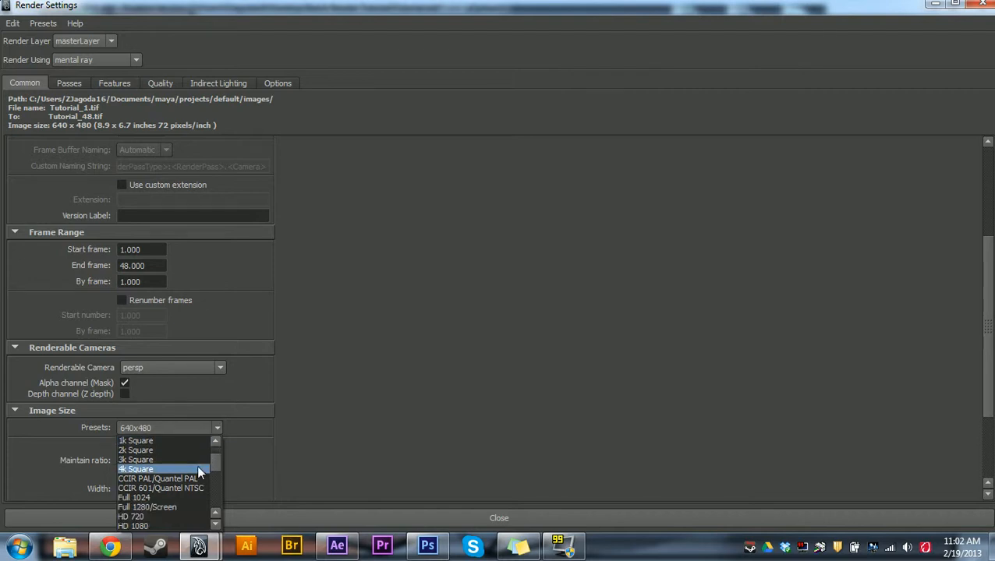
pyautogui.click(268, 412)
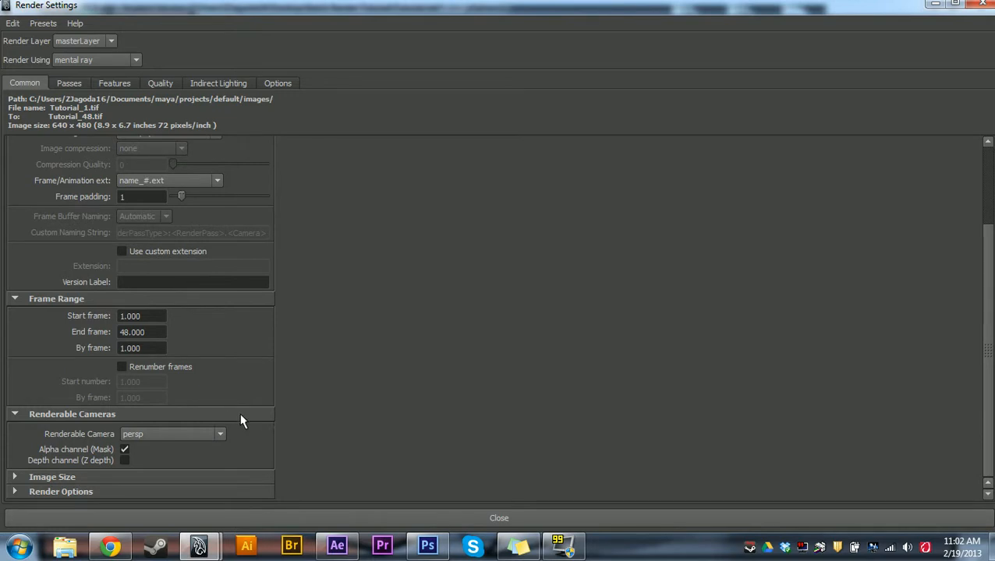
pyautogui.click(15, 477)
pyautogui.scroll(-5, 324, 476)
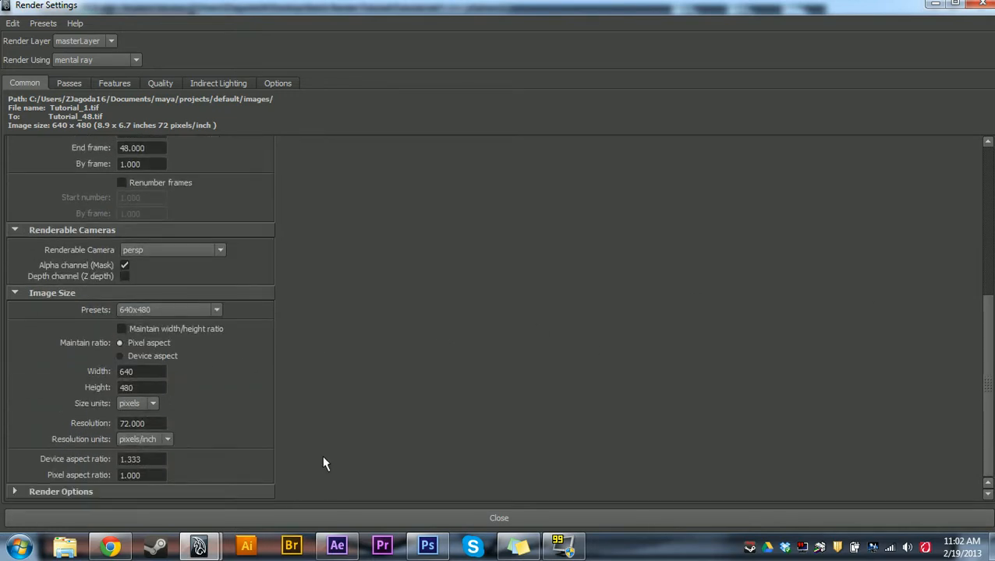
# Review the render options and the indirect lighting settings, and close the render settings.
pyautogui.click(186, 493)
pyautogui.scroll(-3, 345, 419)
pyautogui.scroll(12, 345, 418)
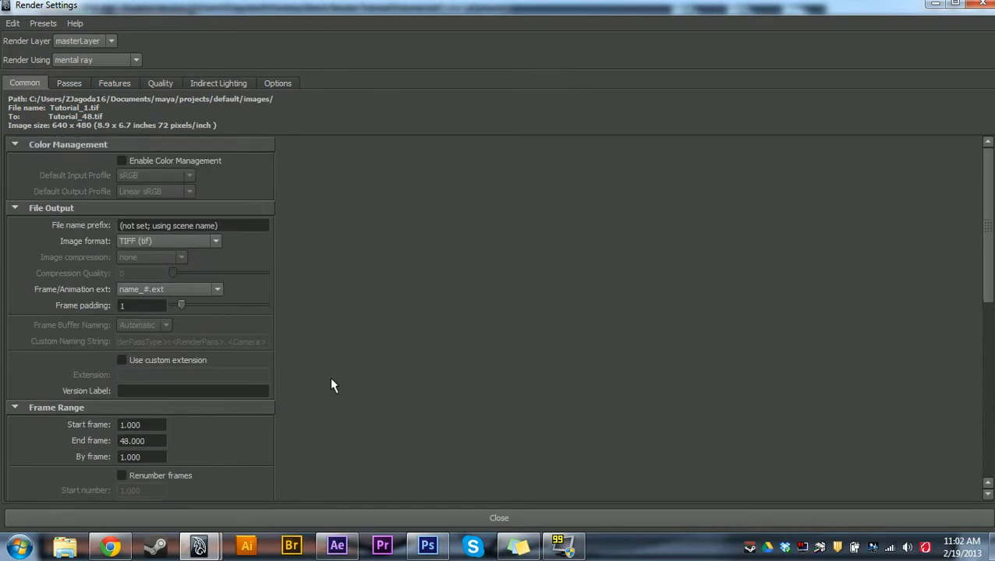
pyautogui.click(216, 83)
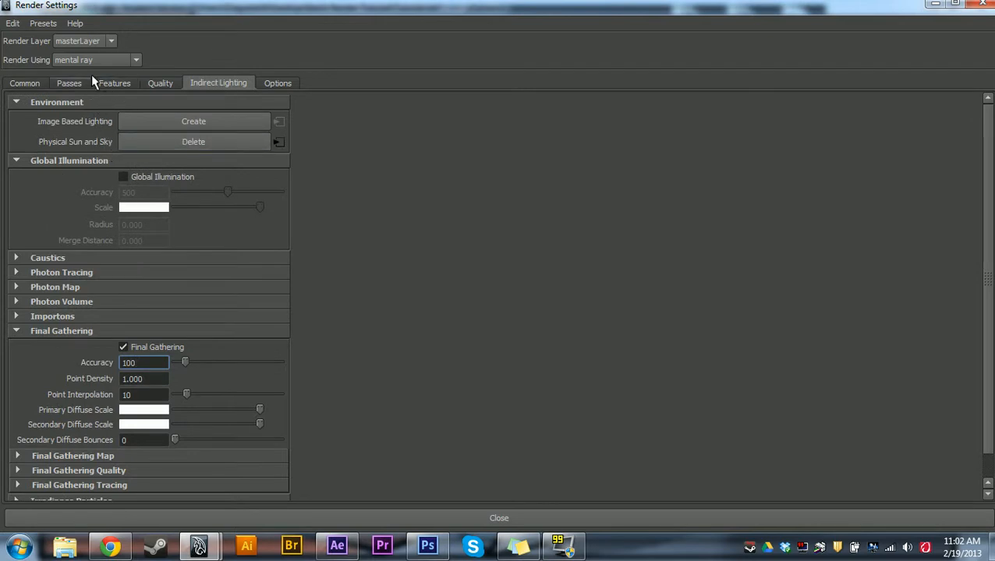
pyautogui.click(980, 5)
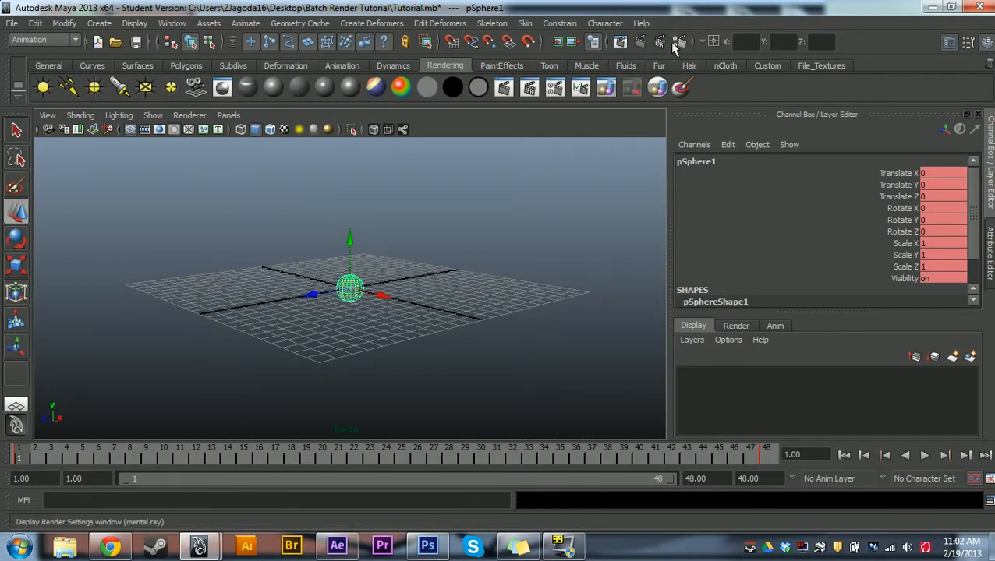
# Render frame 1 with mental ray as a test and close the Render View.
pyautogui.click(640, 45)
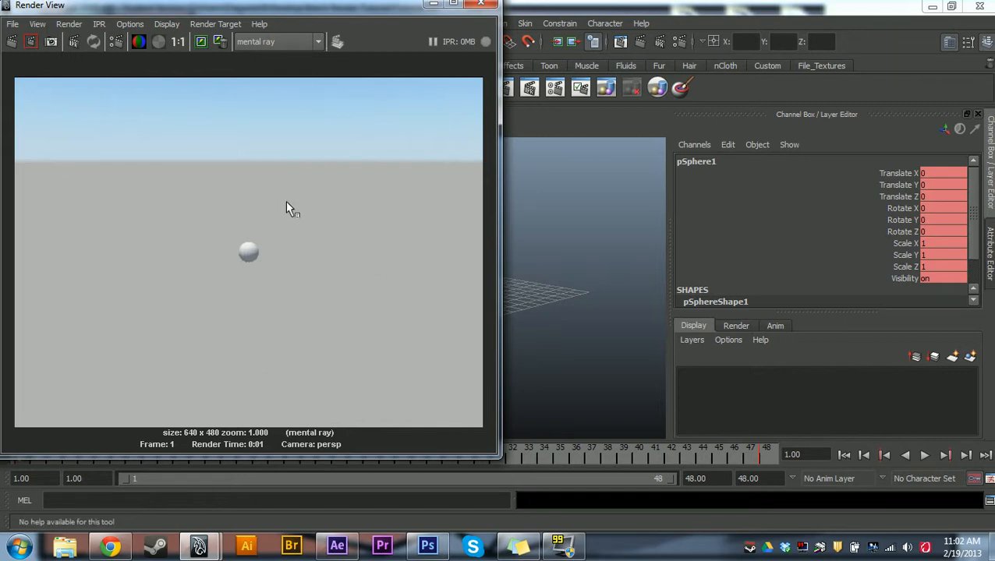
pyautogui.click(481, 4)
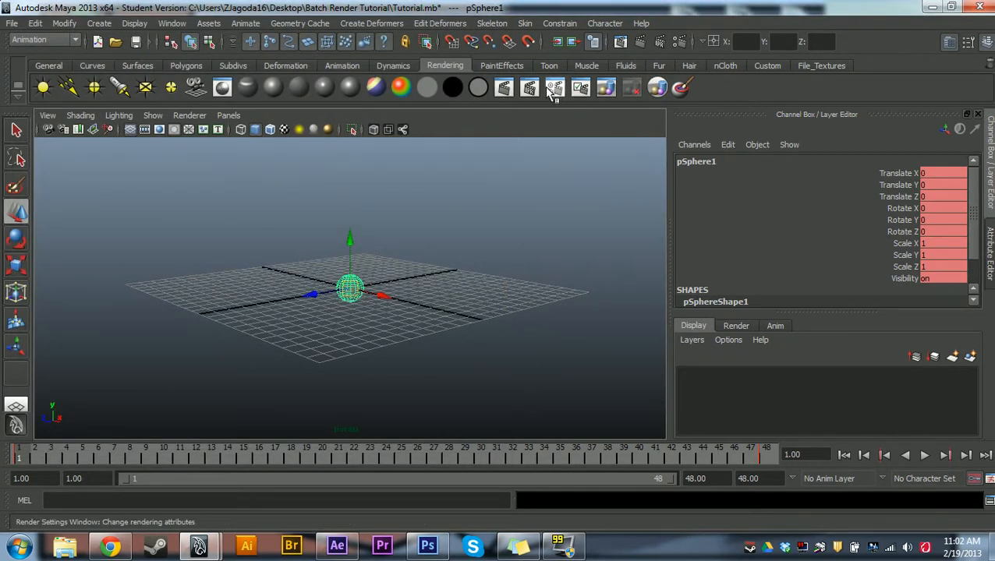
# Switch the menu set to Polygons and back to Animation.
pyautogui.click(43, 39)
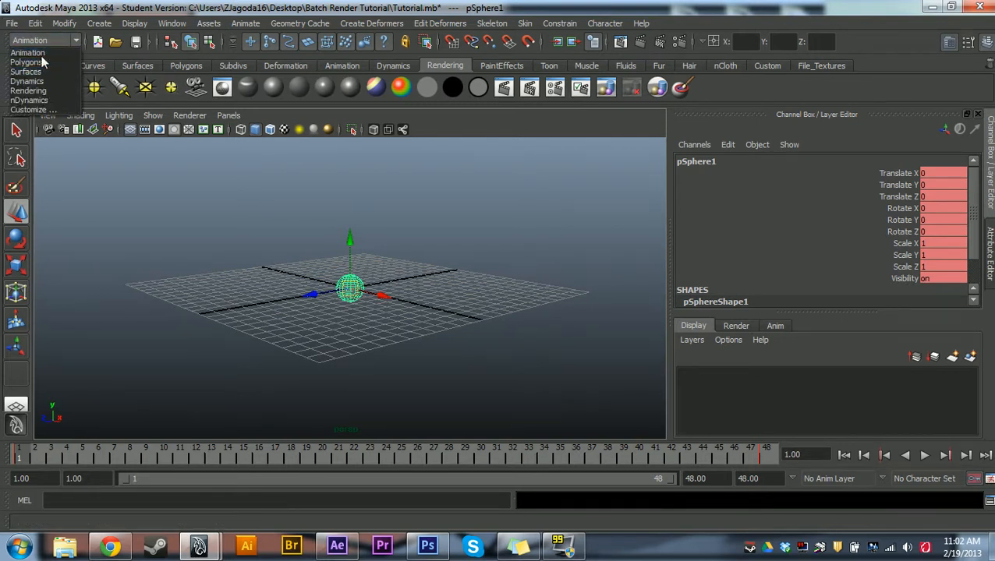
pyautogui.click(37, 63)
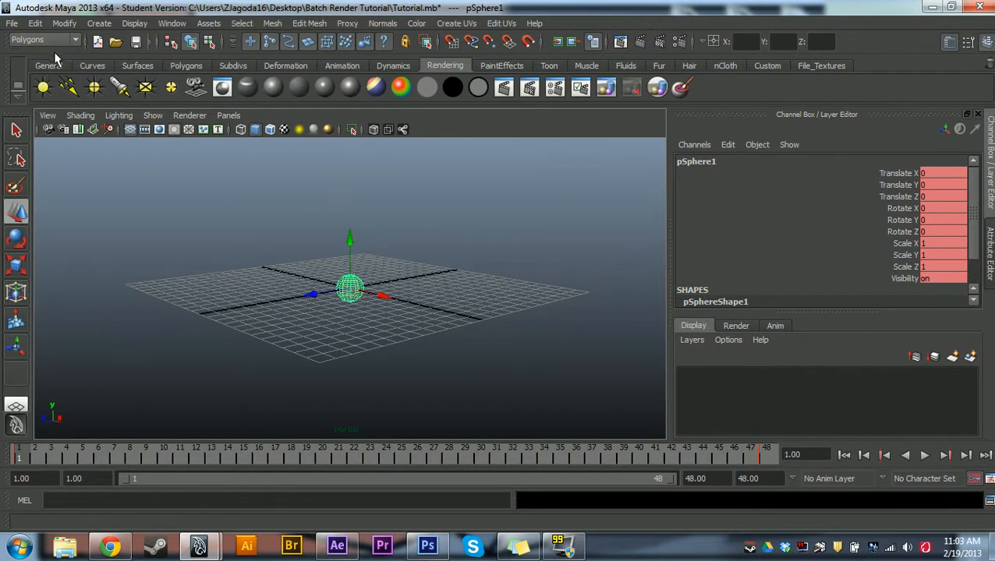
pyautogui.click(56, 41)
pyautogui.click(55, 54)
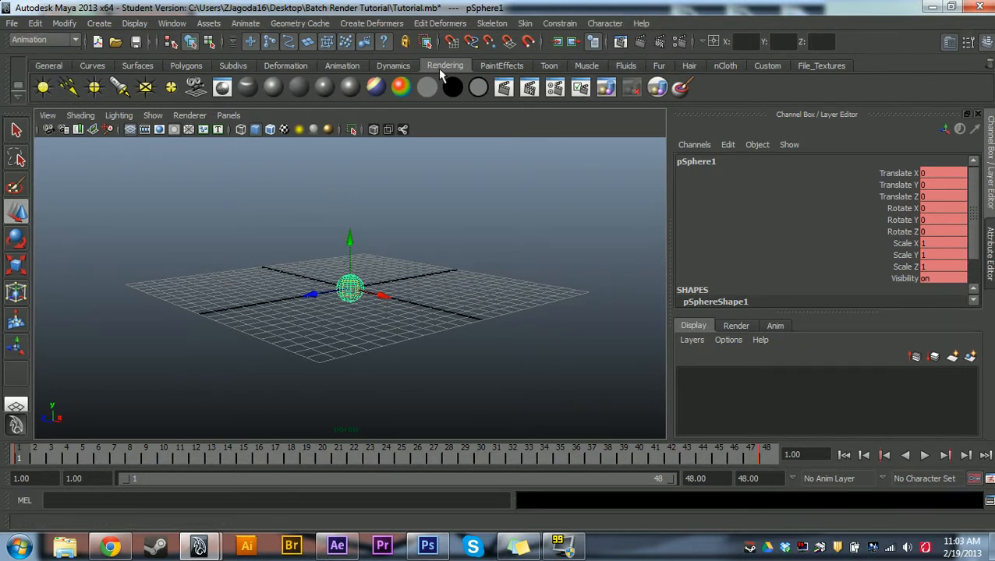
# Start the batch render of the animation and accept saving it as a Student Version file.
pyautogui.click(614, 92)
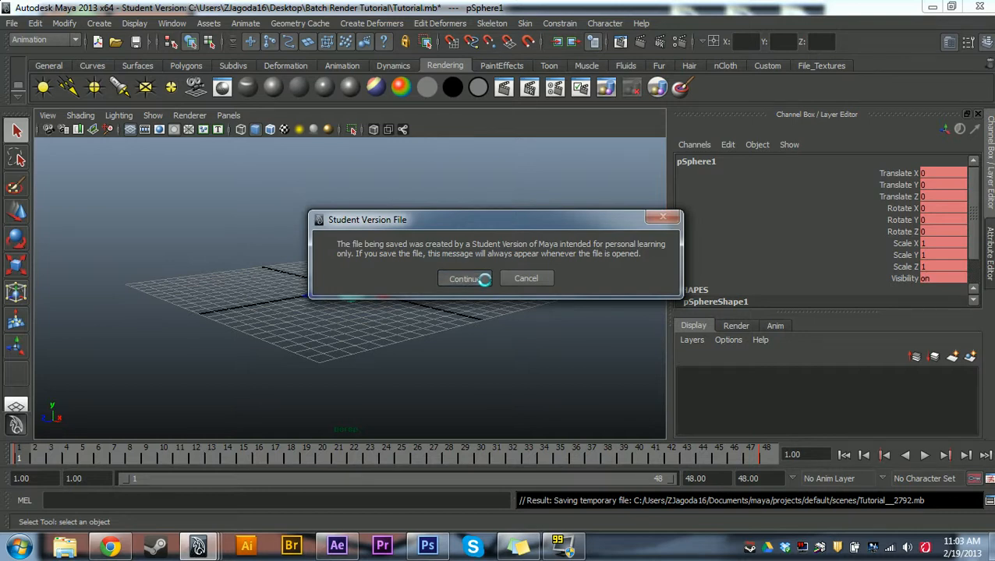
pyautogui.click(467, 278)
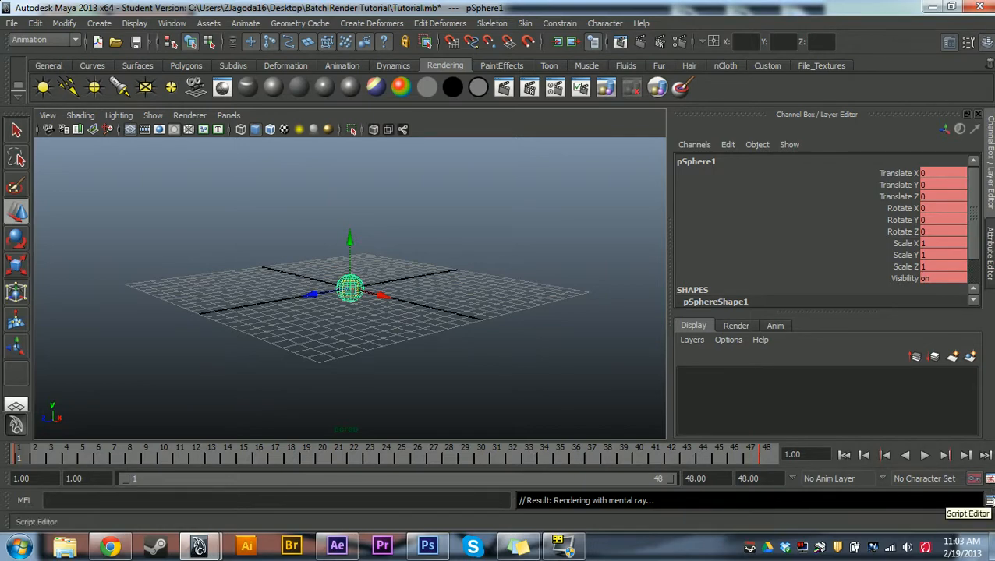
# Check the batch render's progress in the Script Editor and minimize it.
pyautogui.click(989, 503)
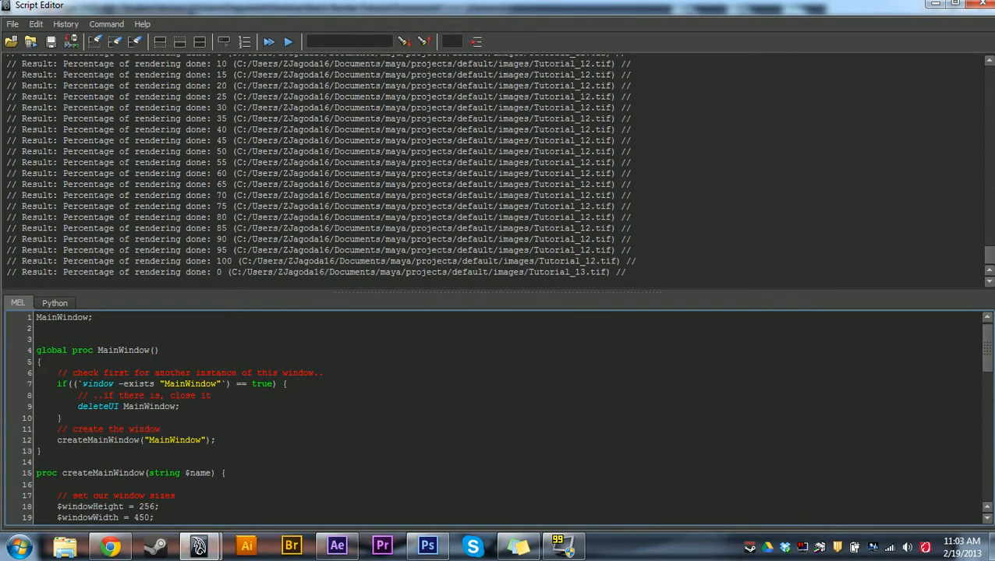
pyautogui.click(939, 5)
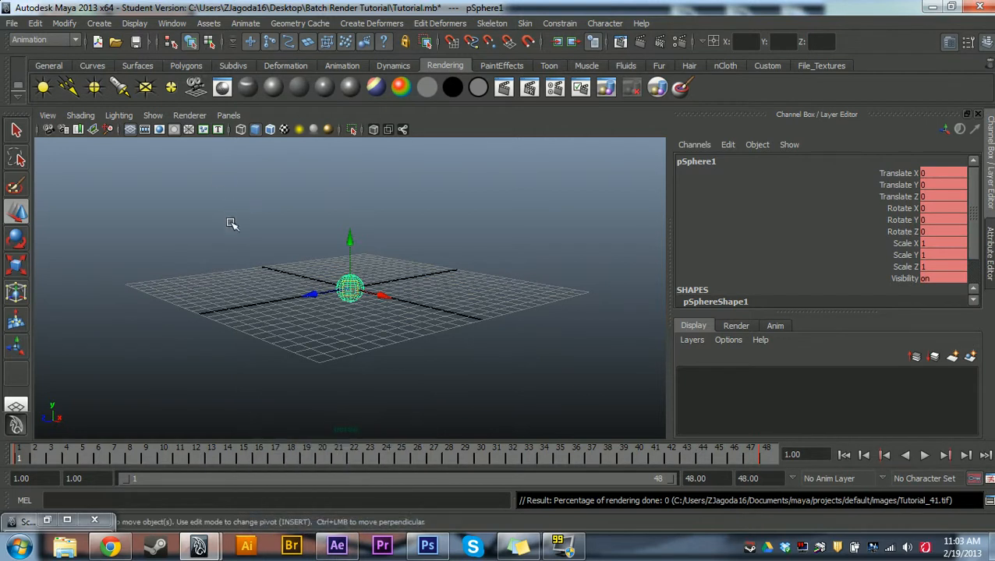
pyautogui.moveTo(232, 233); pyautogui.dragTo(467, 350)
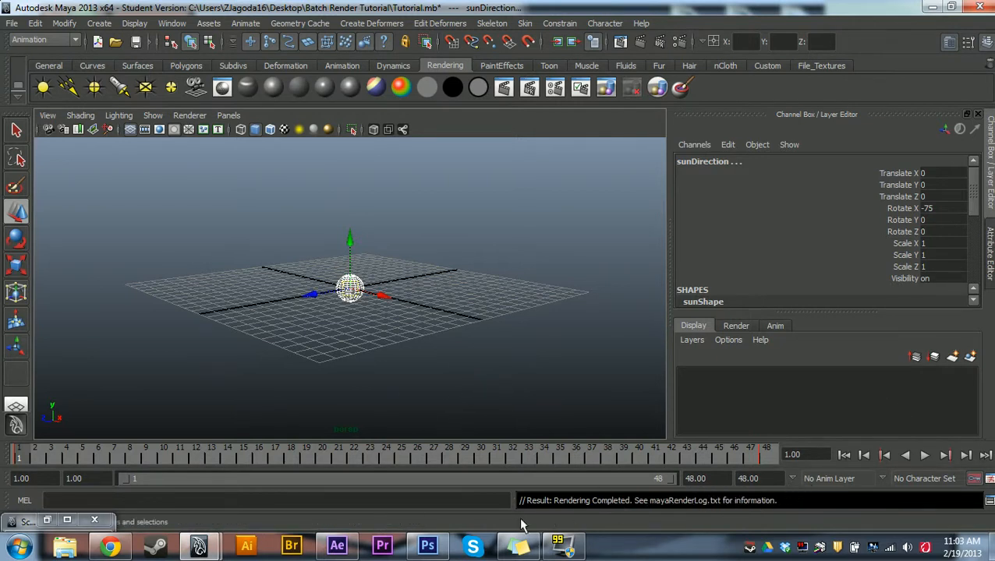
# Switch to After Effects and import Tutorial_1.tif from the images folder as a TIFF sequence with straight, unmatted alpha.
pyautogui.click(340, 545)
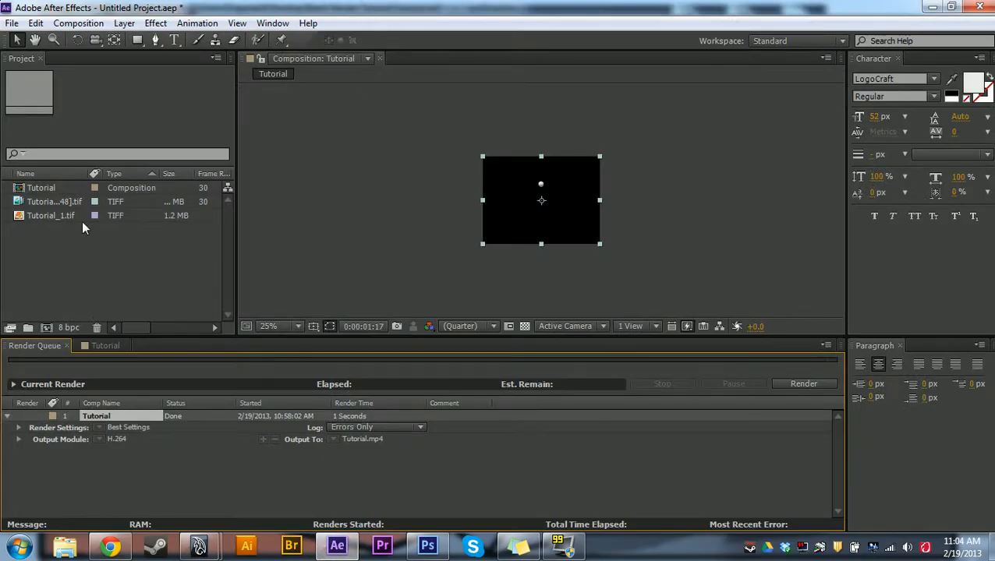
pyautogui.click(82, 226)
pyautogui.rightClick(79, 243)
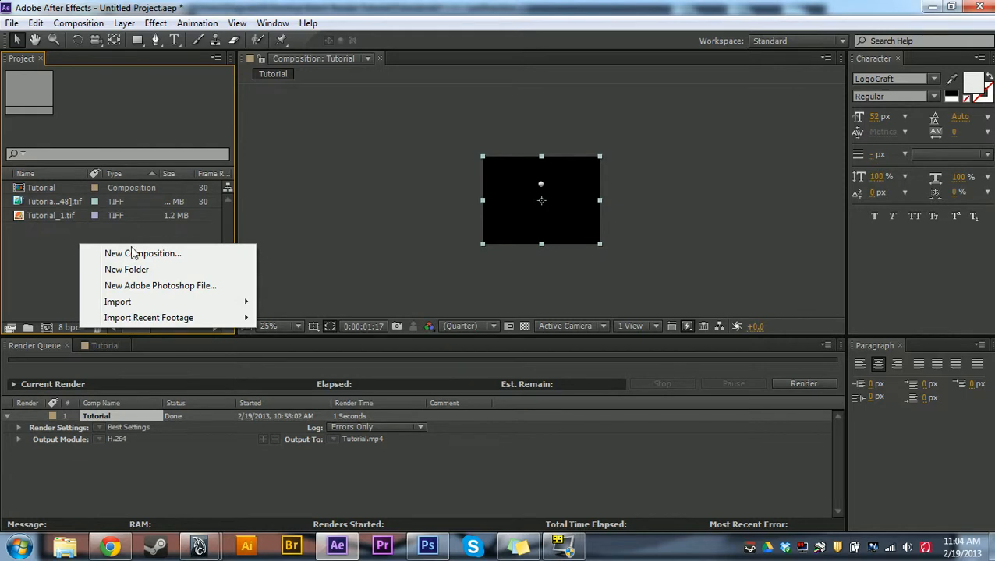
pyautogui.moveTo(127, 302)
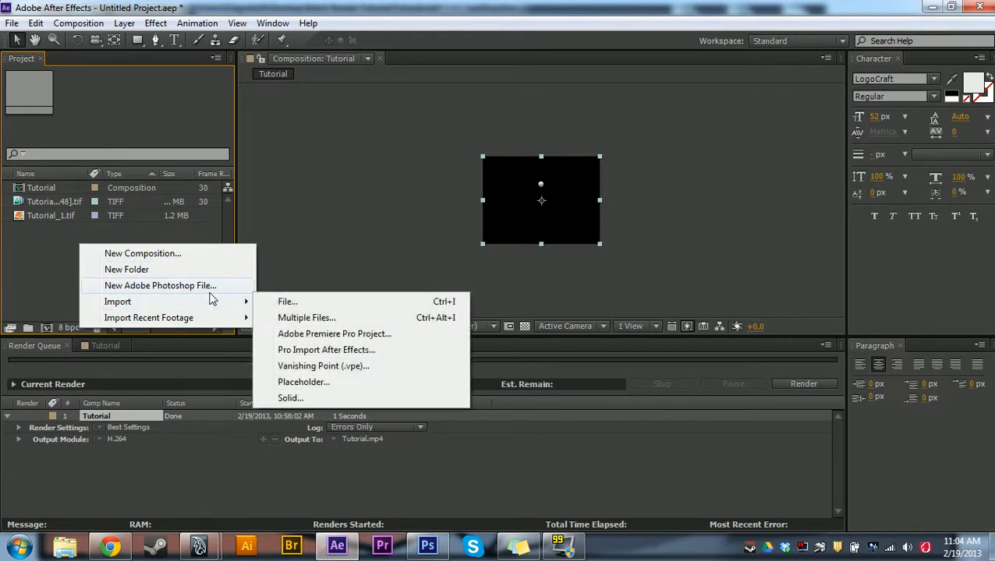
pyautogui.click(287, 302)
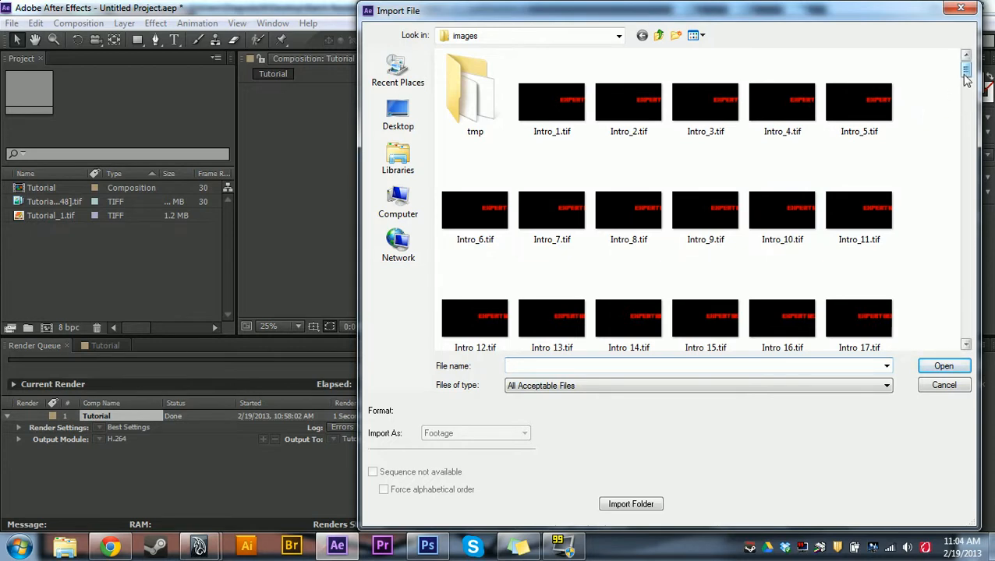
pyautogui.moveTo(965, 75); pyautogui.dragTo(978, 252)
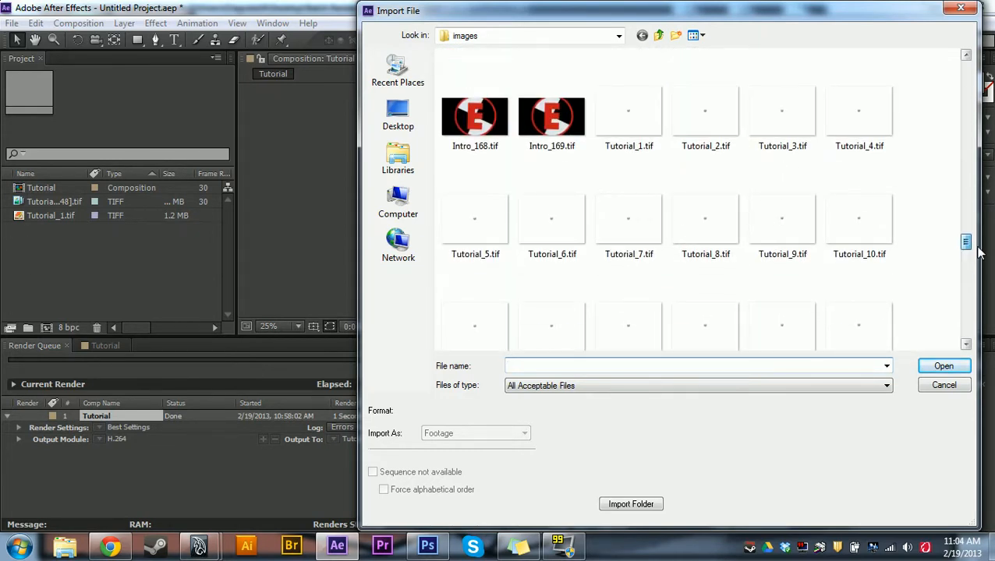
pyautogui.click(636, 123)
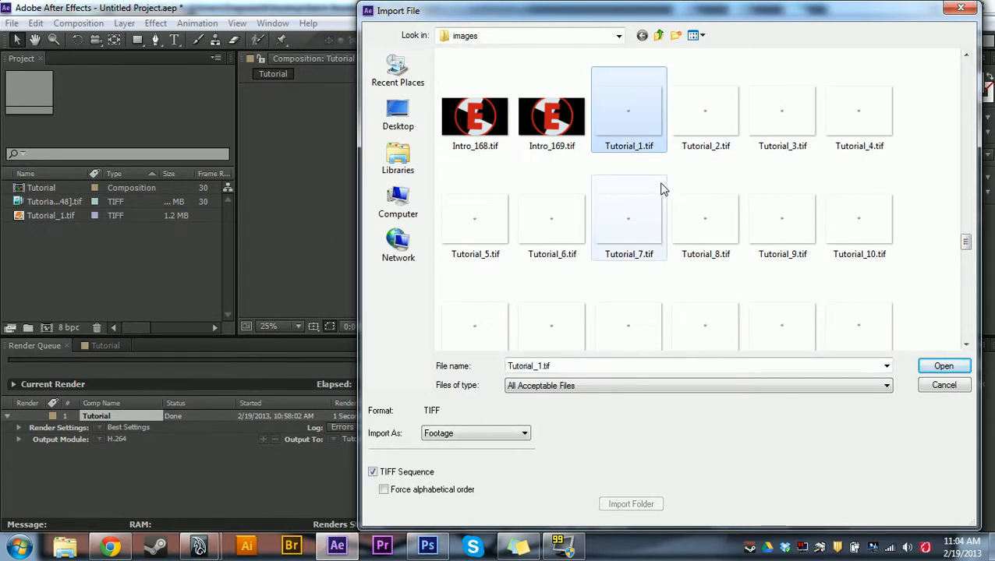
pyautogui.doubleClick(636, 121)
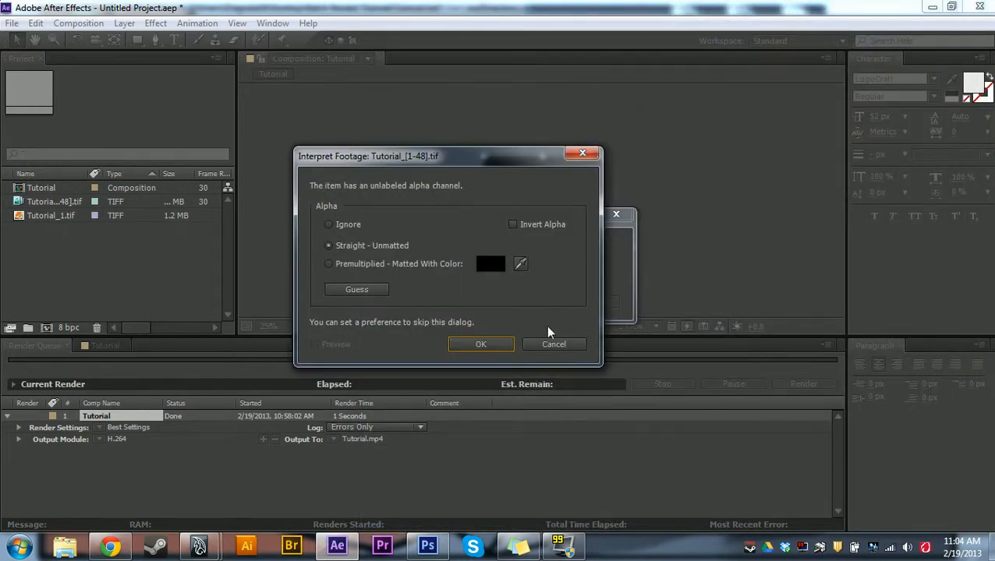
pyautogui.click(482, 346)
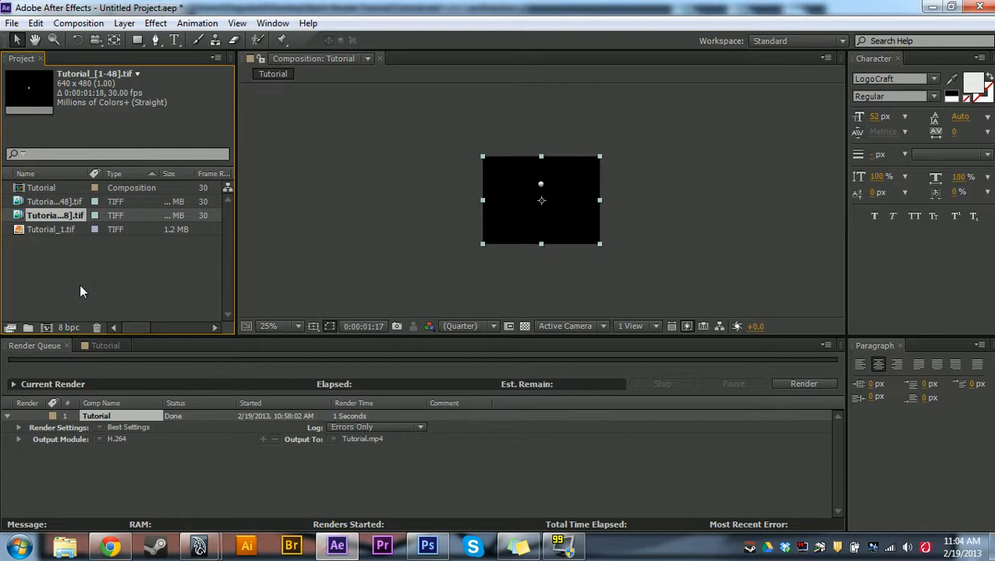
# Create a new composition from the newly imported TIFF sequence and preview its playback.
pyautogui.moveTo(76, 216); pyautogui.dragTo(48, 326)
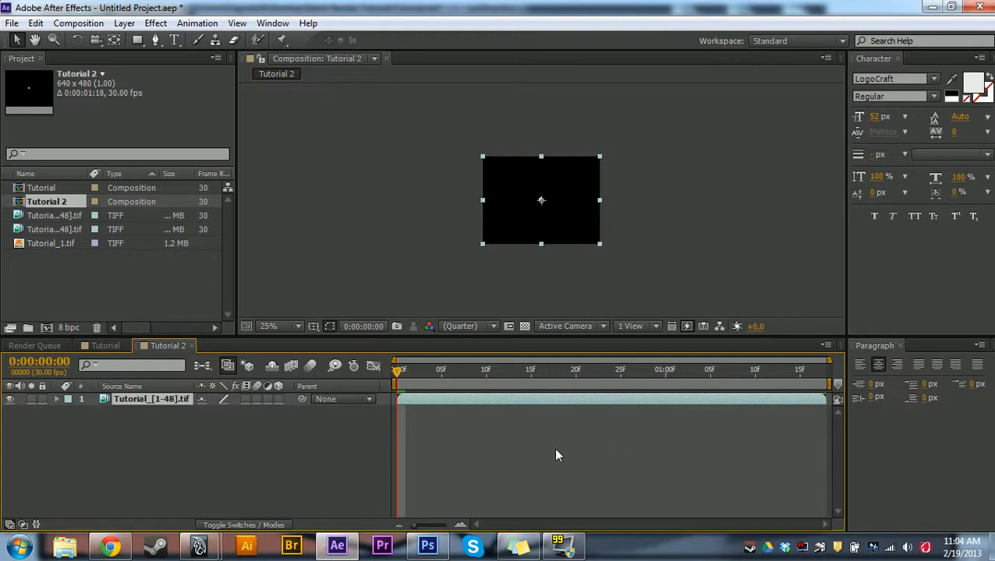
pyautogui.press('space')
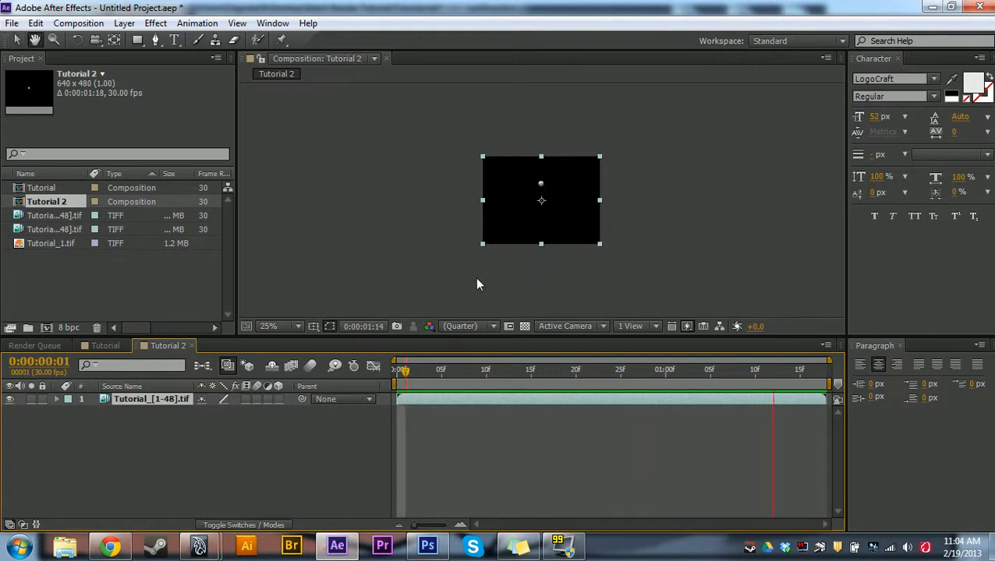
pyautogui.press('space')
pyautogui.press('space')
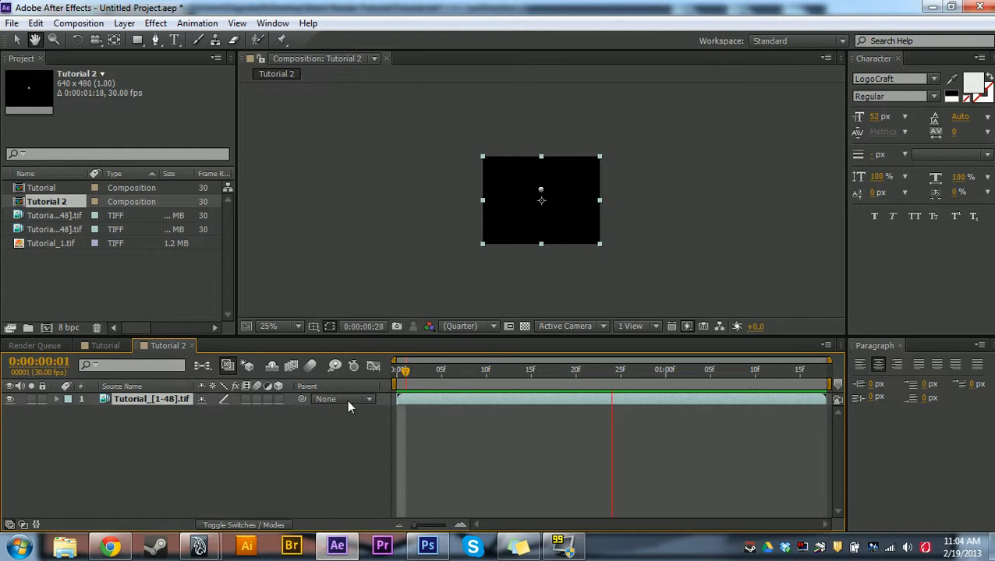
pyautogui.press('space')
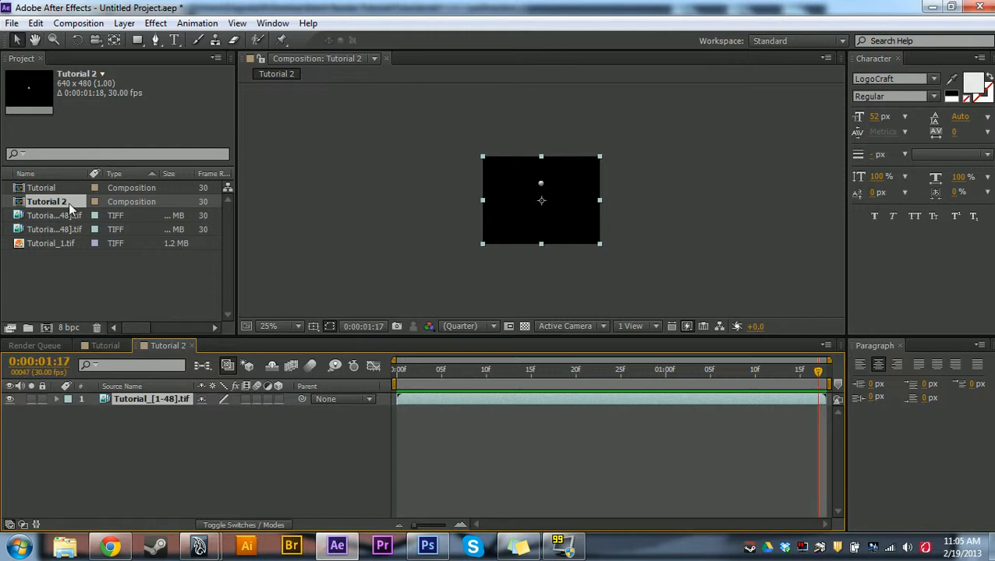
# Add the Tutorial 2 composition to the render queue with H.264 as its output module.
pyautogui.click(79, 23)
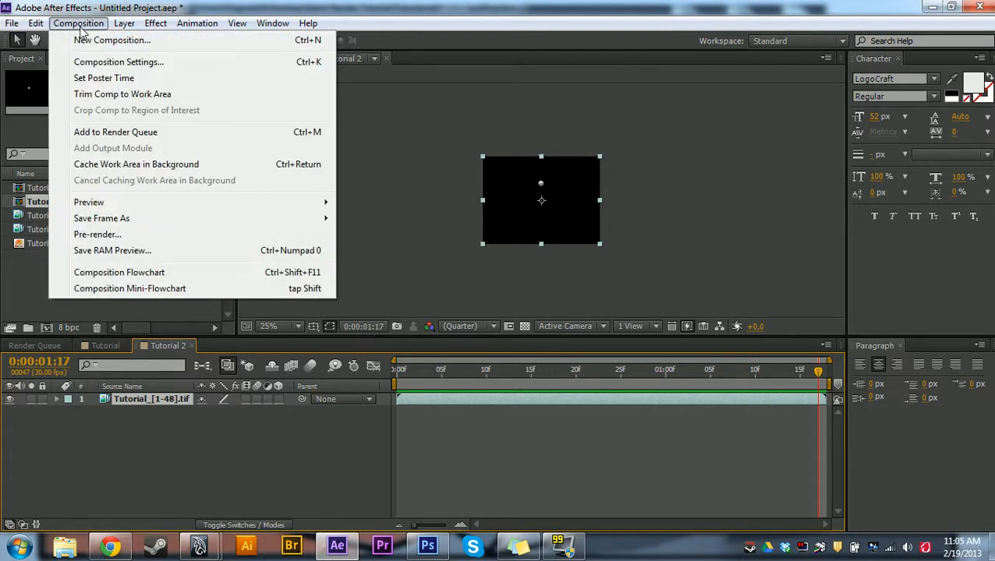
pyautogui.click(108, 132)
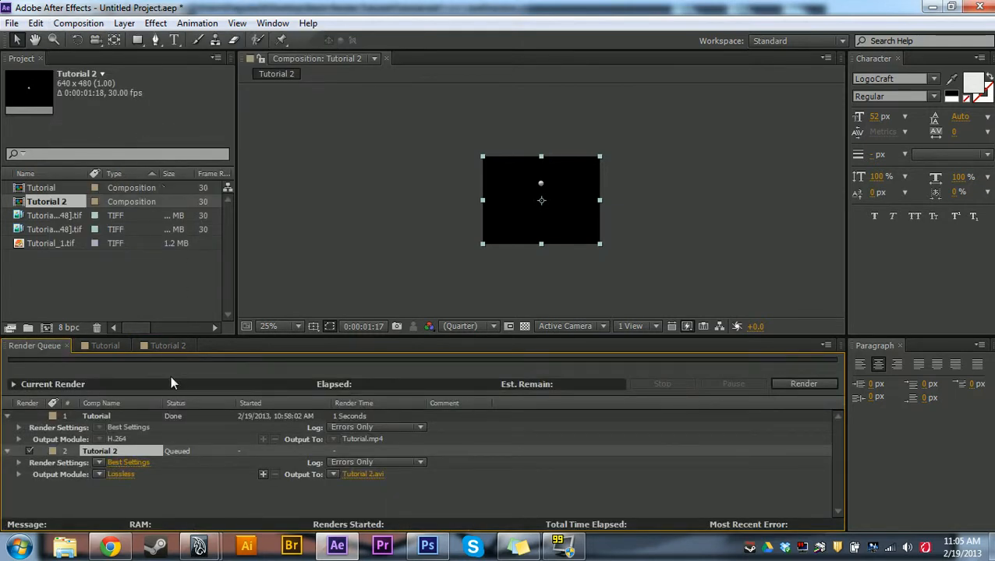
pyautogui.click(105, 473)
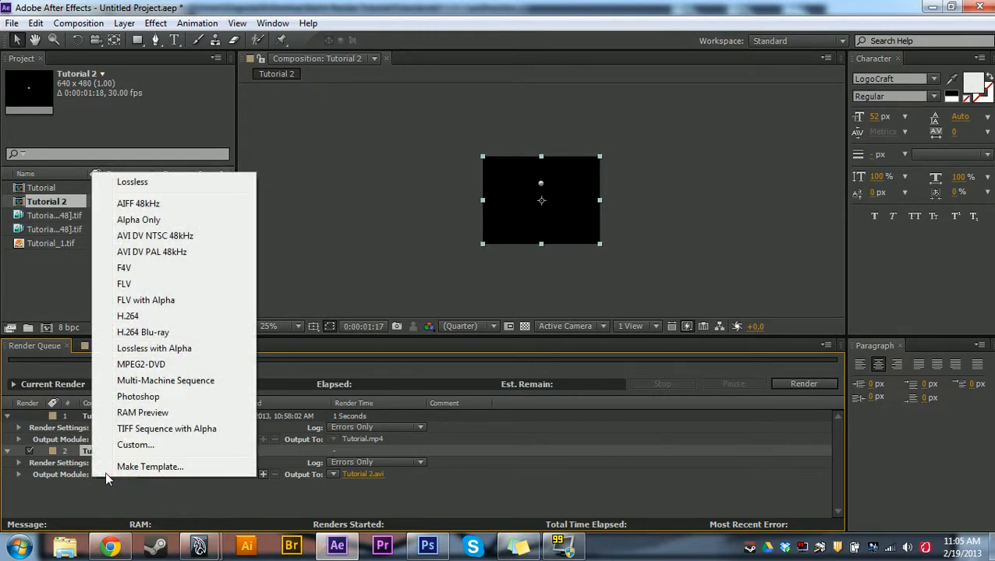
pyautogui.click(148, 318)
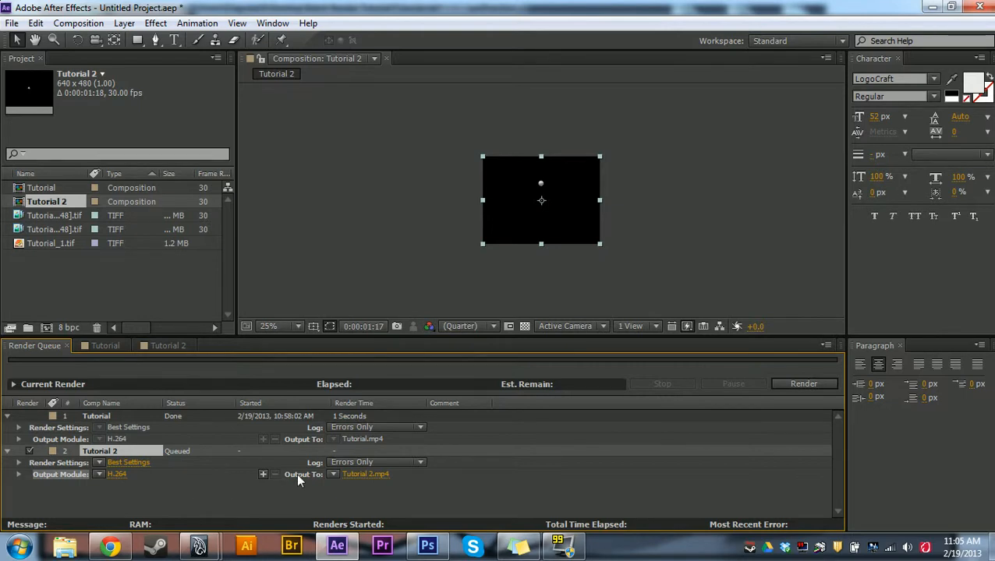
# Set the output file to Tutorial 2.mp4 in the desktop's Batch Render Tutorial folder and render the queued composition.
pyautogui.click(352, 473)
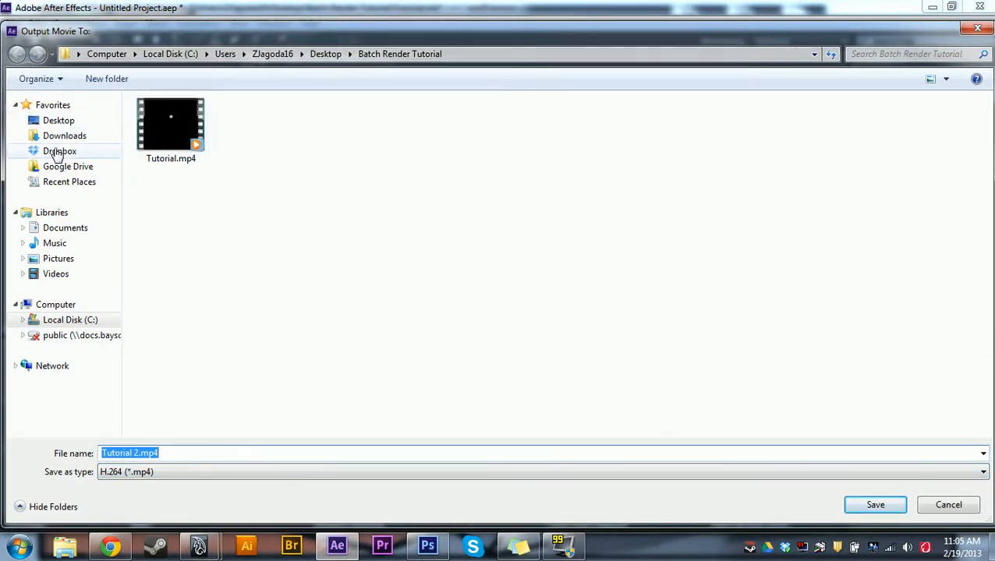
pyautogui.click(67, 126)
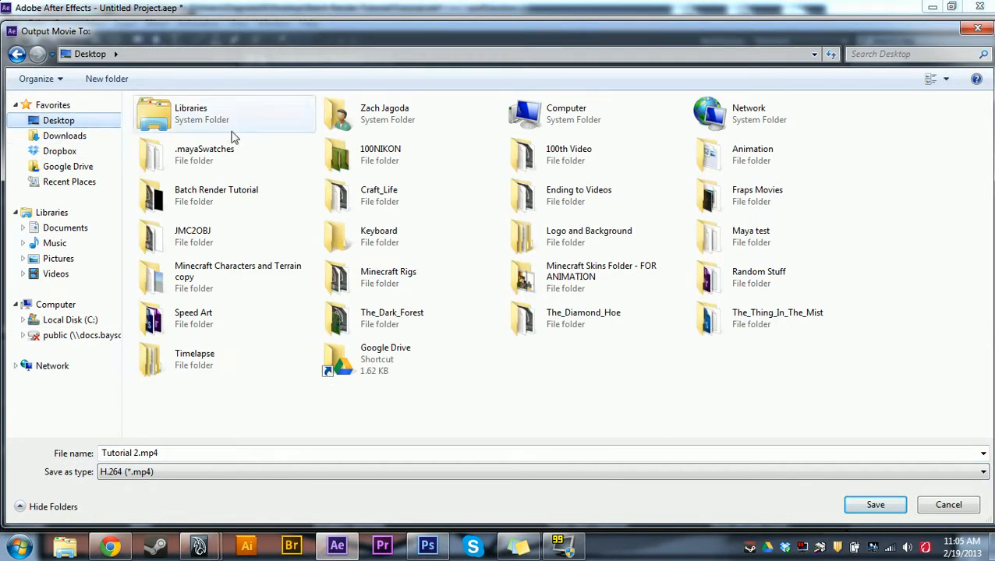
pyautogui.doubleClick(255, 205)
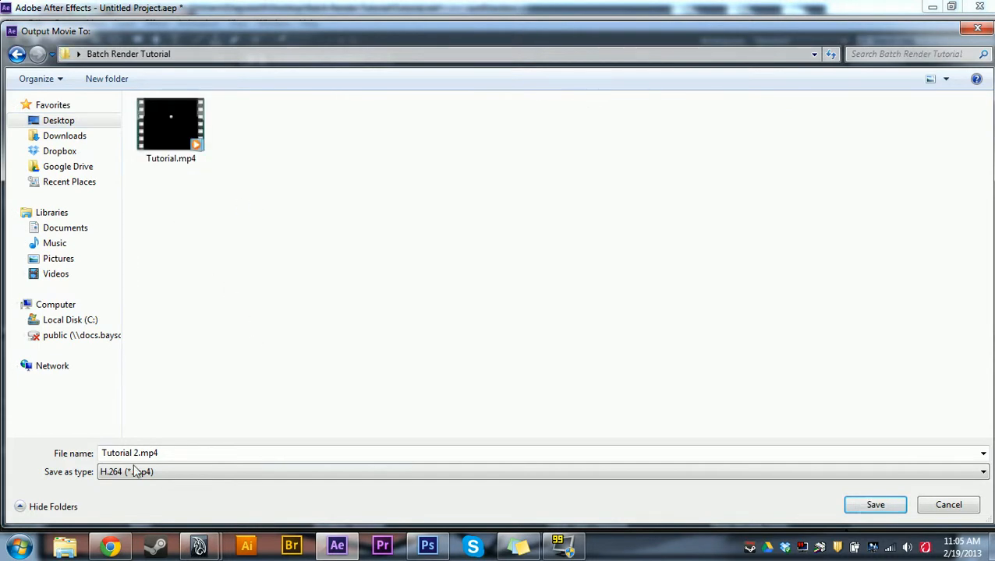
pyautogui.click(874, 505)
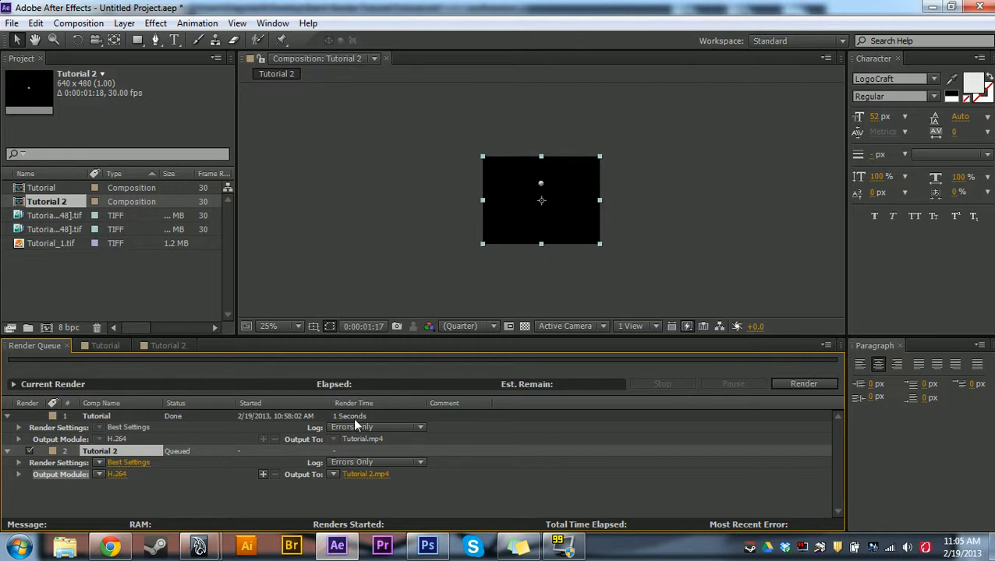
pyautogui.click(786, 382)
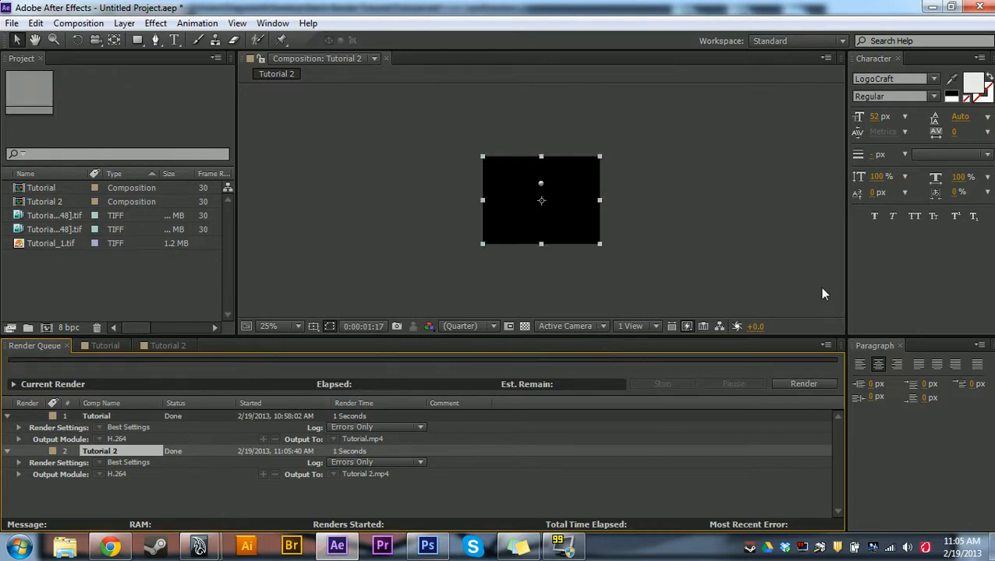
# Minimize the open applications, play Tutorial 2.mp4 from the desktop's Batch Render Tutorial folder, and close the player.
pyautogui.click(932, 7)
pyautogui.click(933, 7)
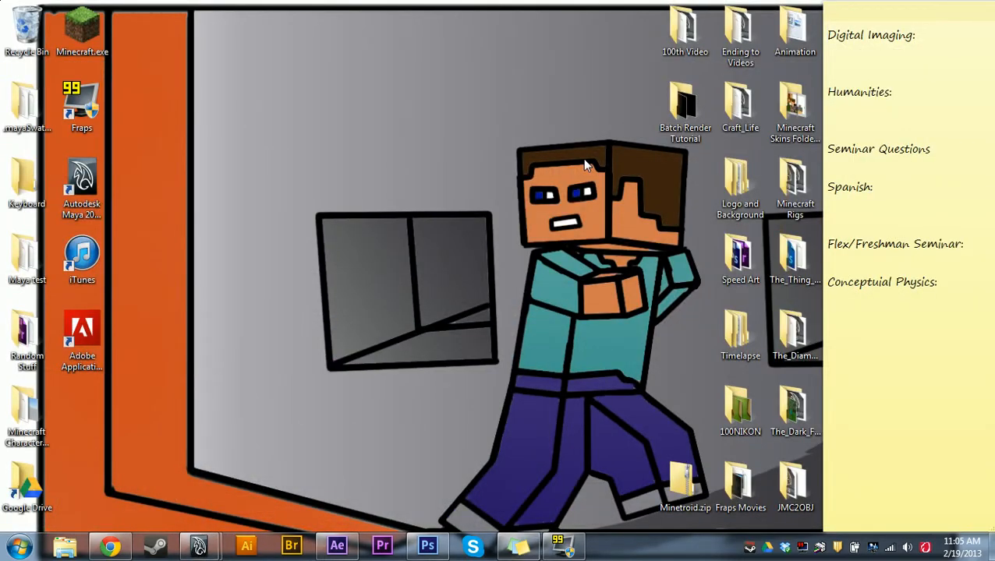
pyautogui.doubleClick(700, 98)
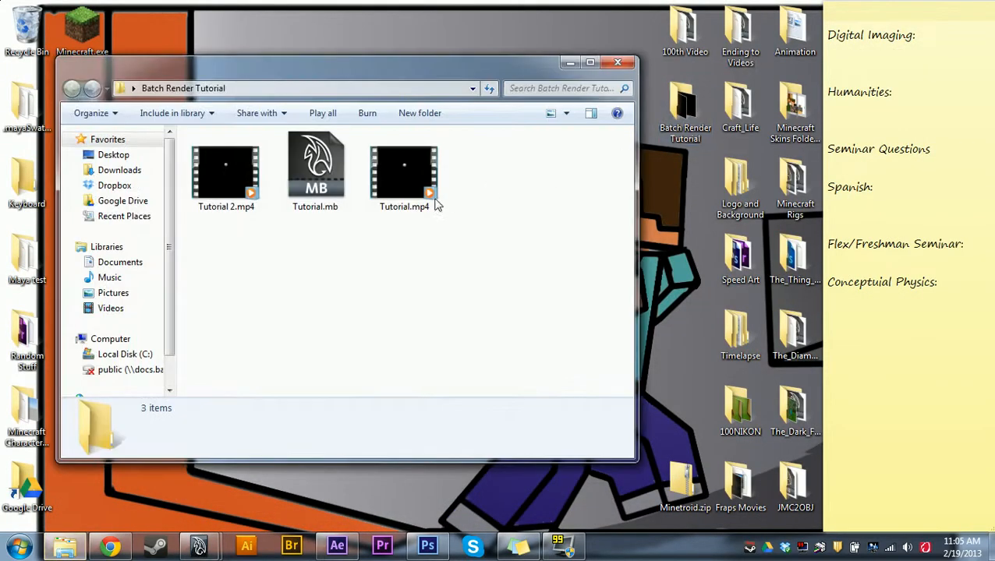
pyautogui.doubleClick(232, 187)
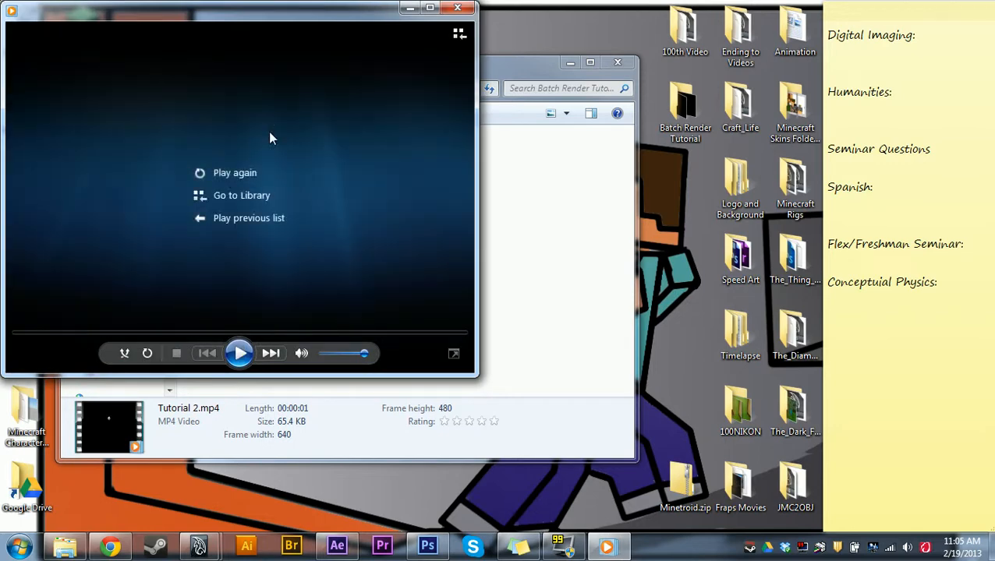
pyautogui.click(457, 8)
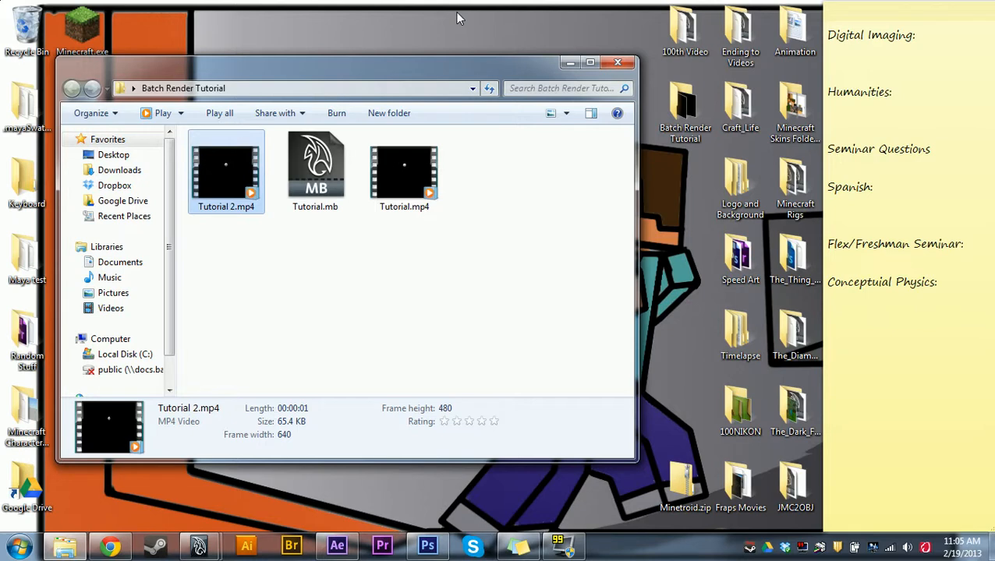